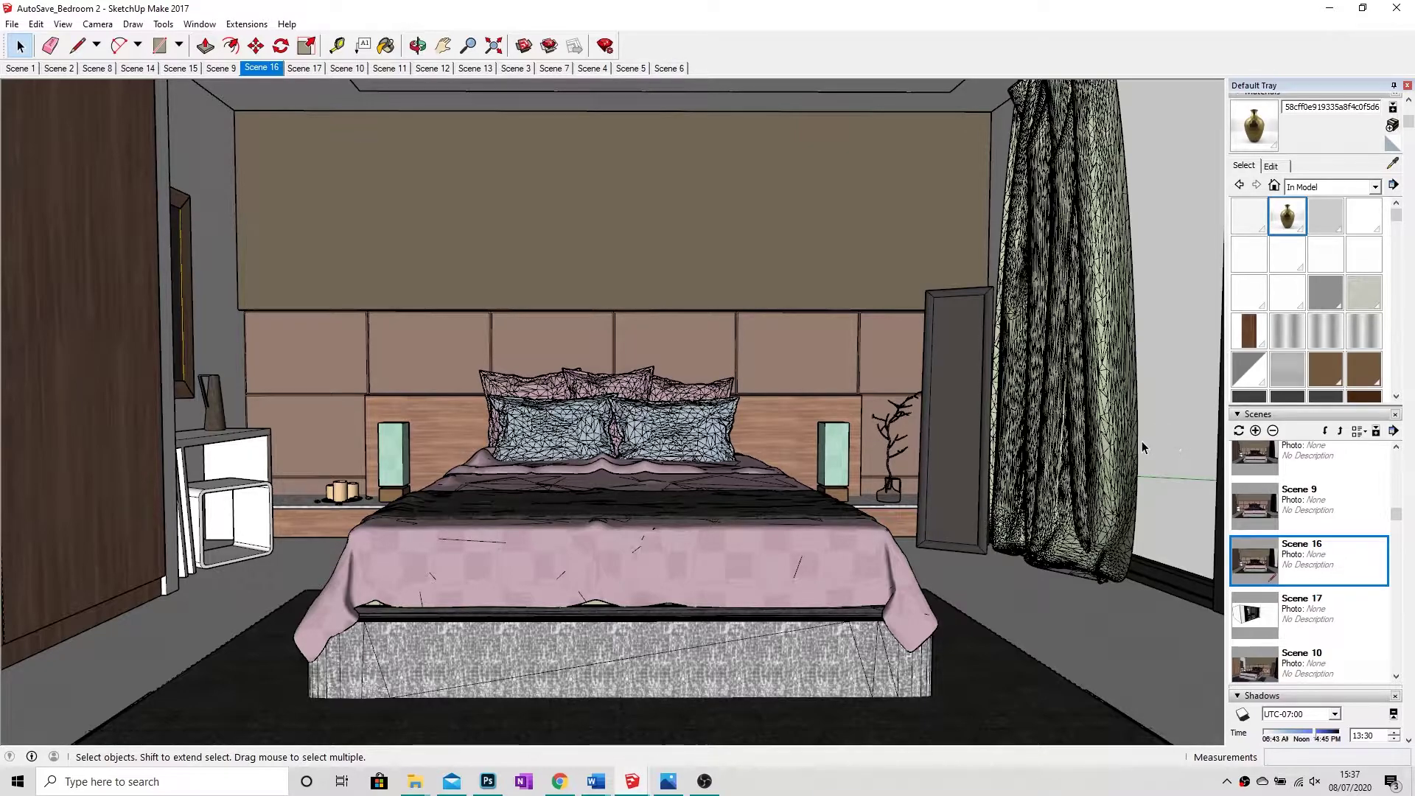
# - Open the V-Ray Asset Editor and position it over the bedroom view
pyautogui.click(249, 24)
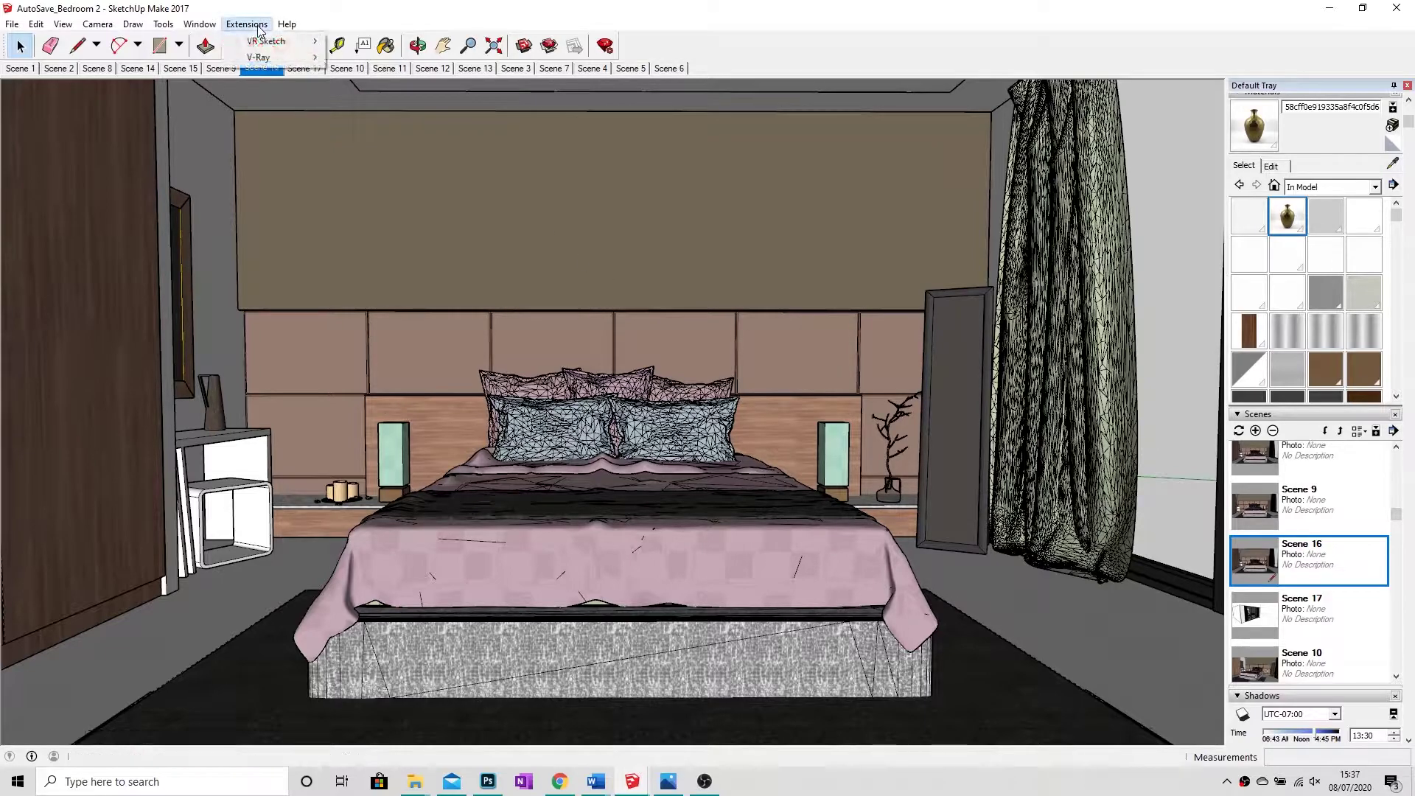
pyautogui.moveTo(262, 59)
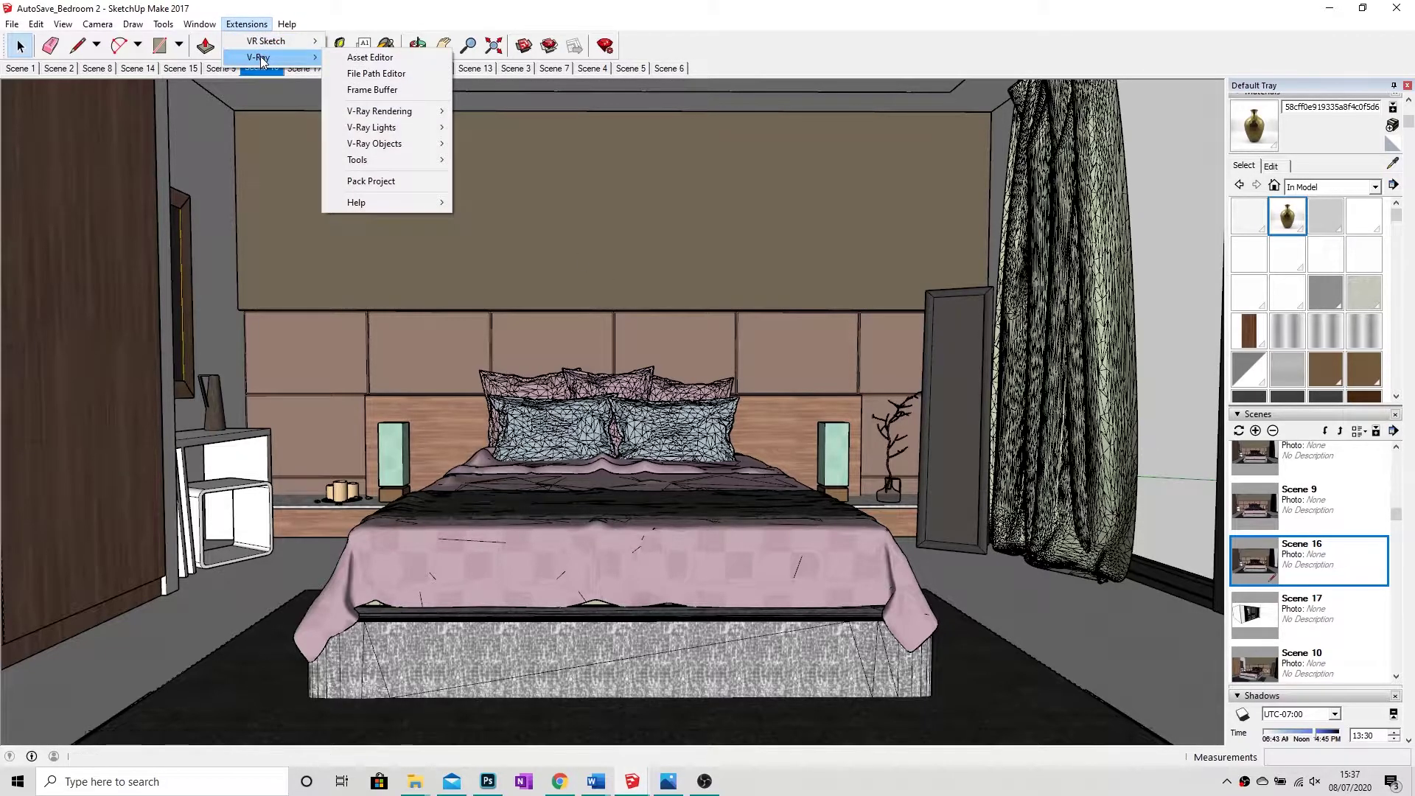
pyautogui.click(369, 57)
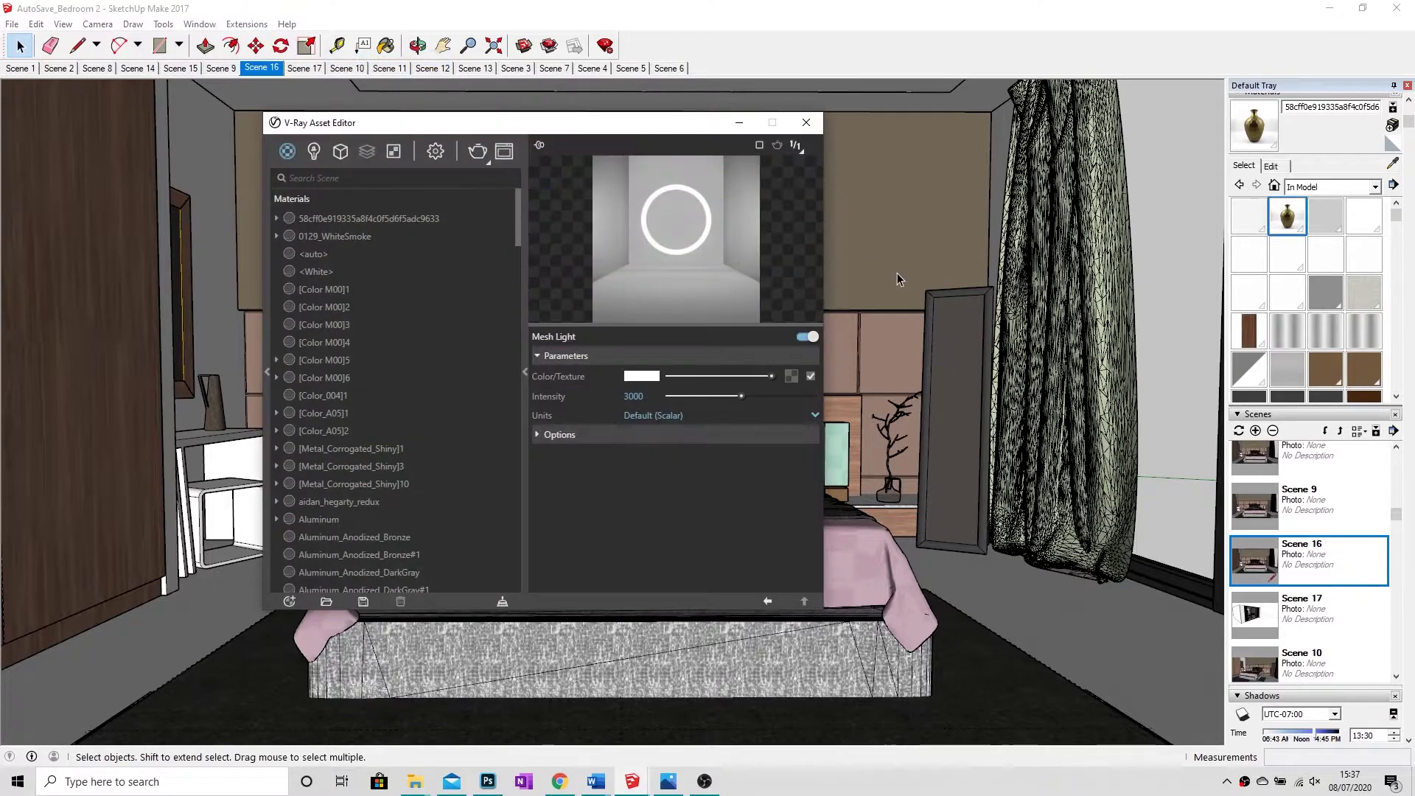
pyautogui.moveTo(678, 130); pyautogui.dragTo(1238, 114)
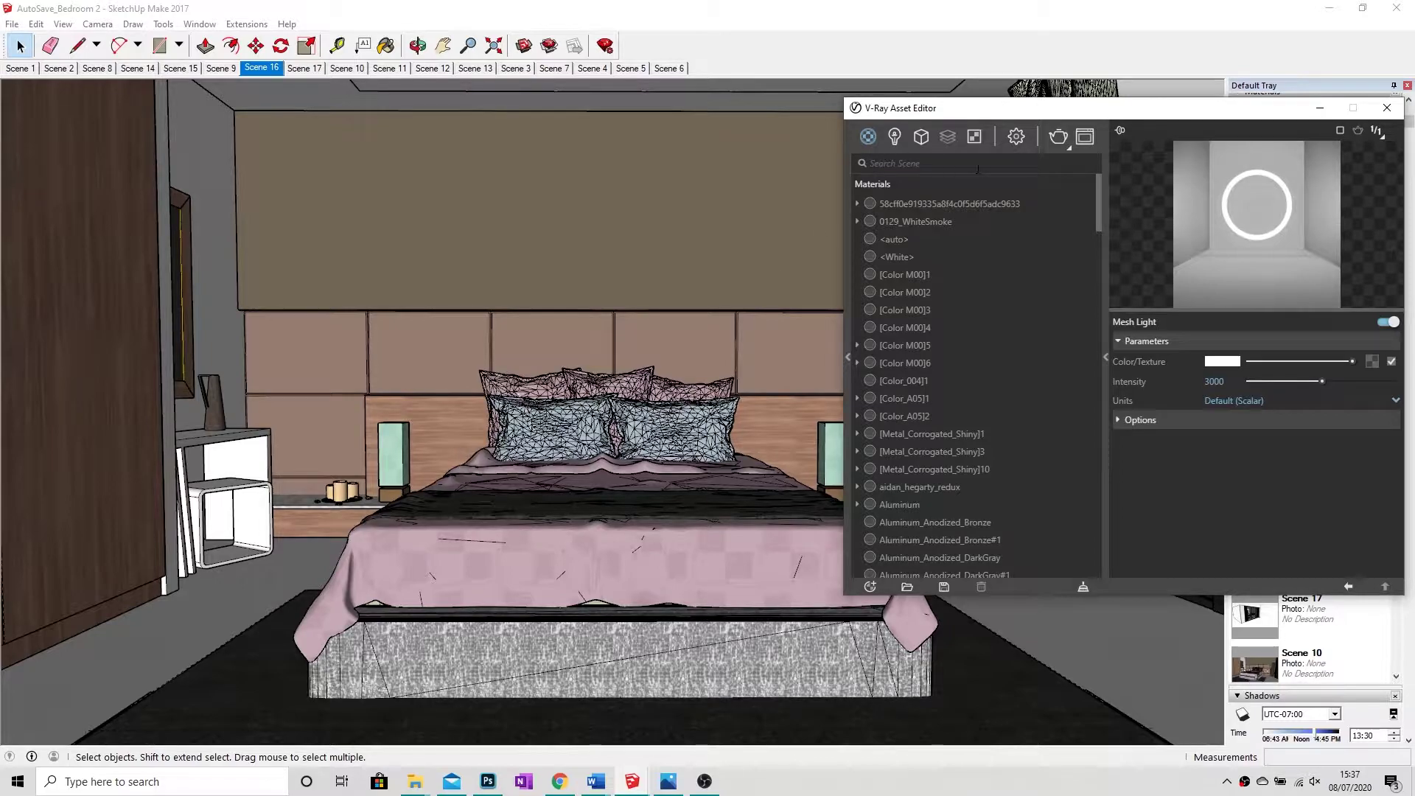
pyautogui.moveTo(1079, 111); pyautogui.dragTo(530, 128)
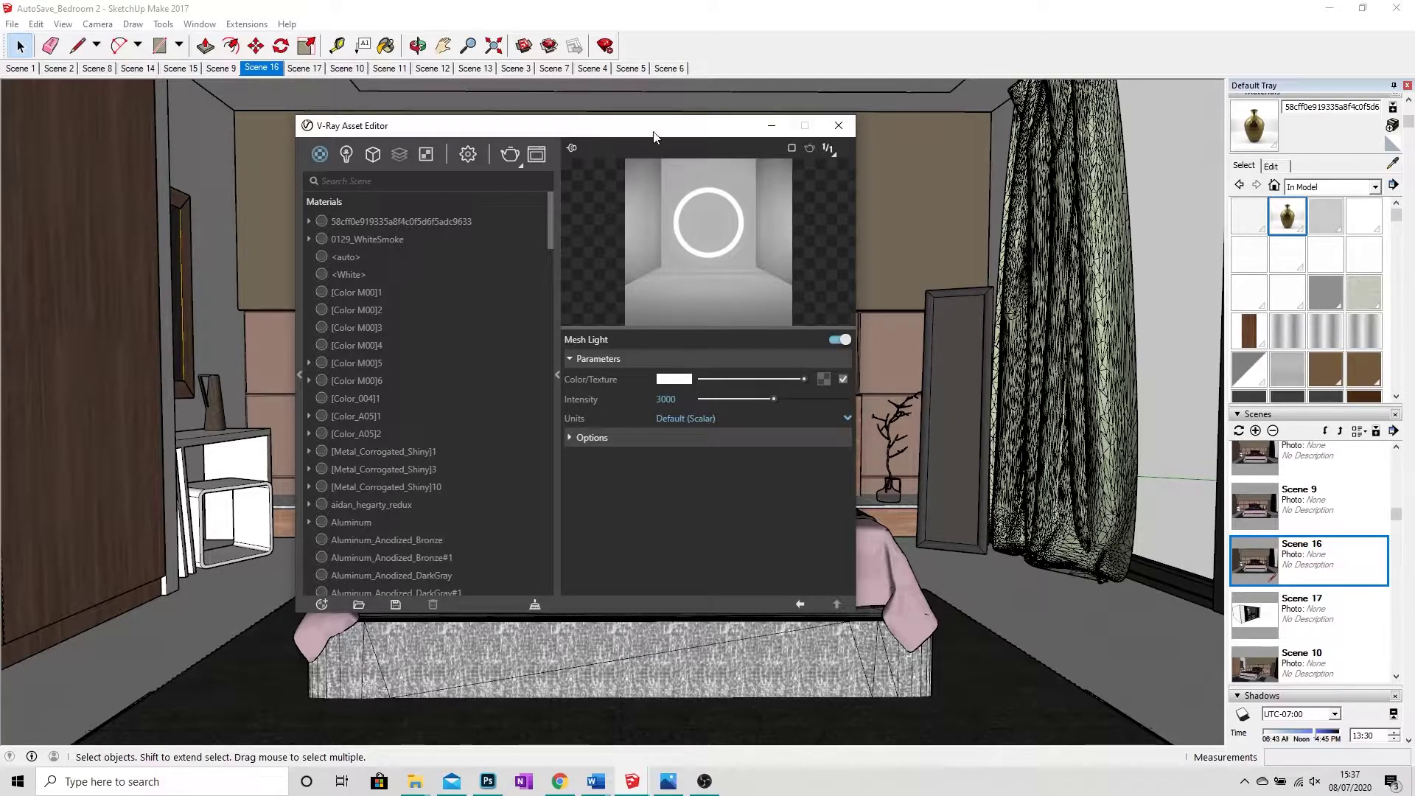
pyautogui.moveTo(654, 136); pyautogui.dragTo(772, 151)
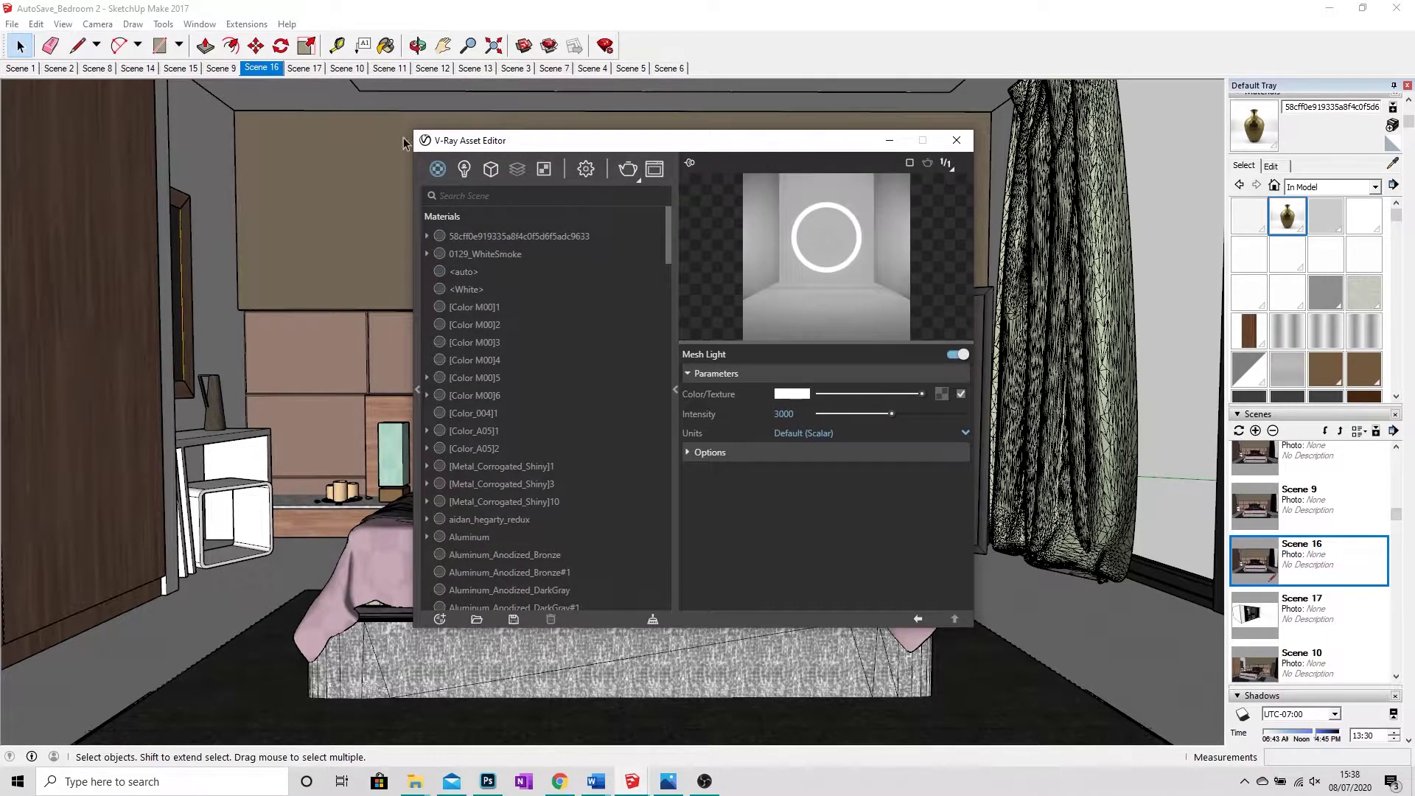
pyautogui.click(248, 25)
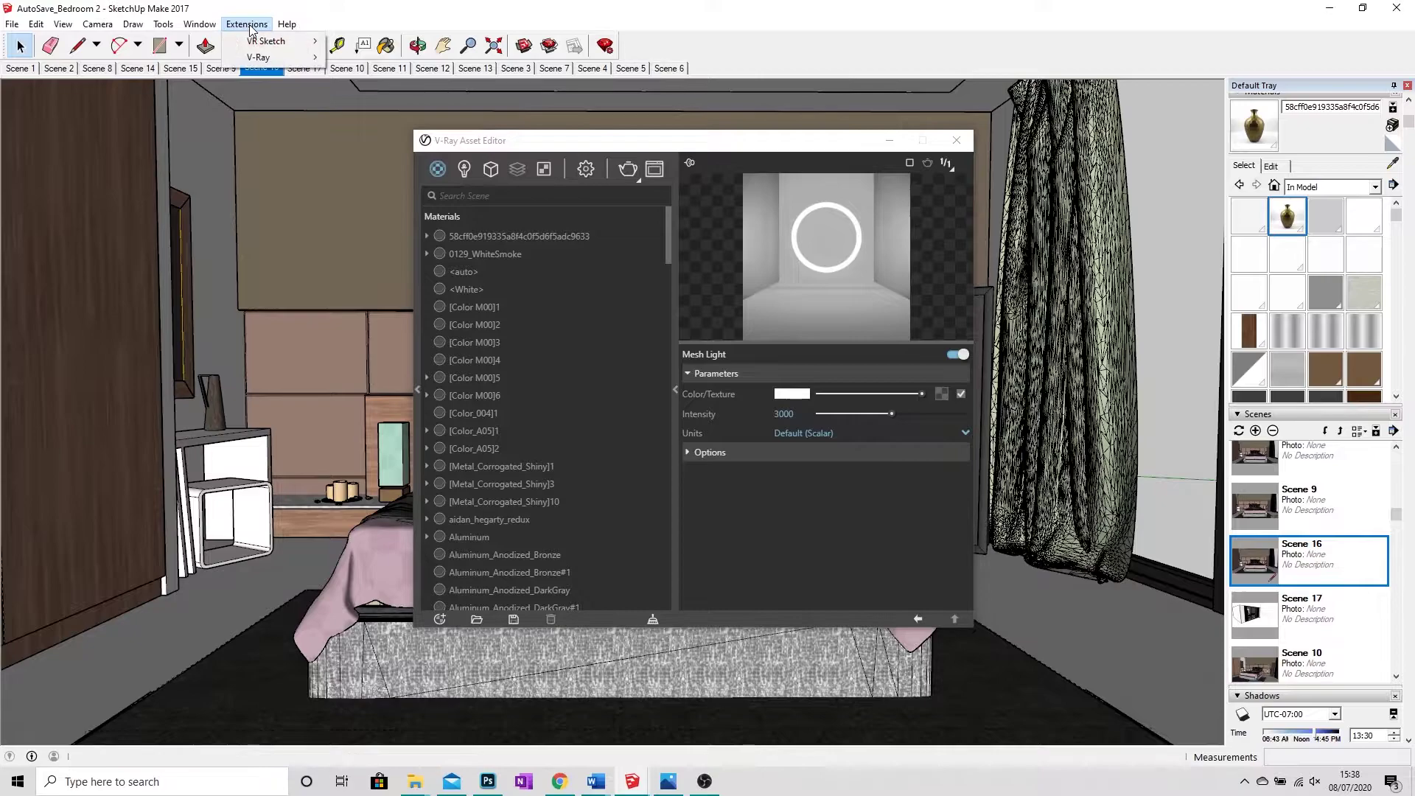
pyautogui.moveTo(266, 58)
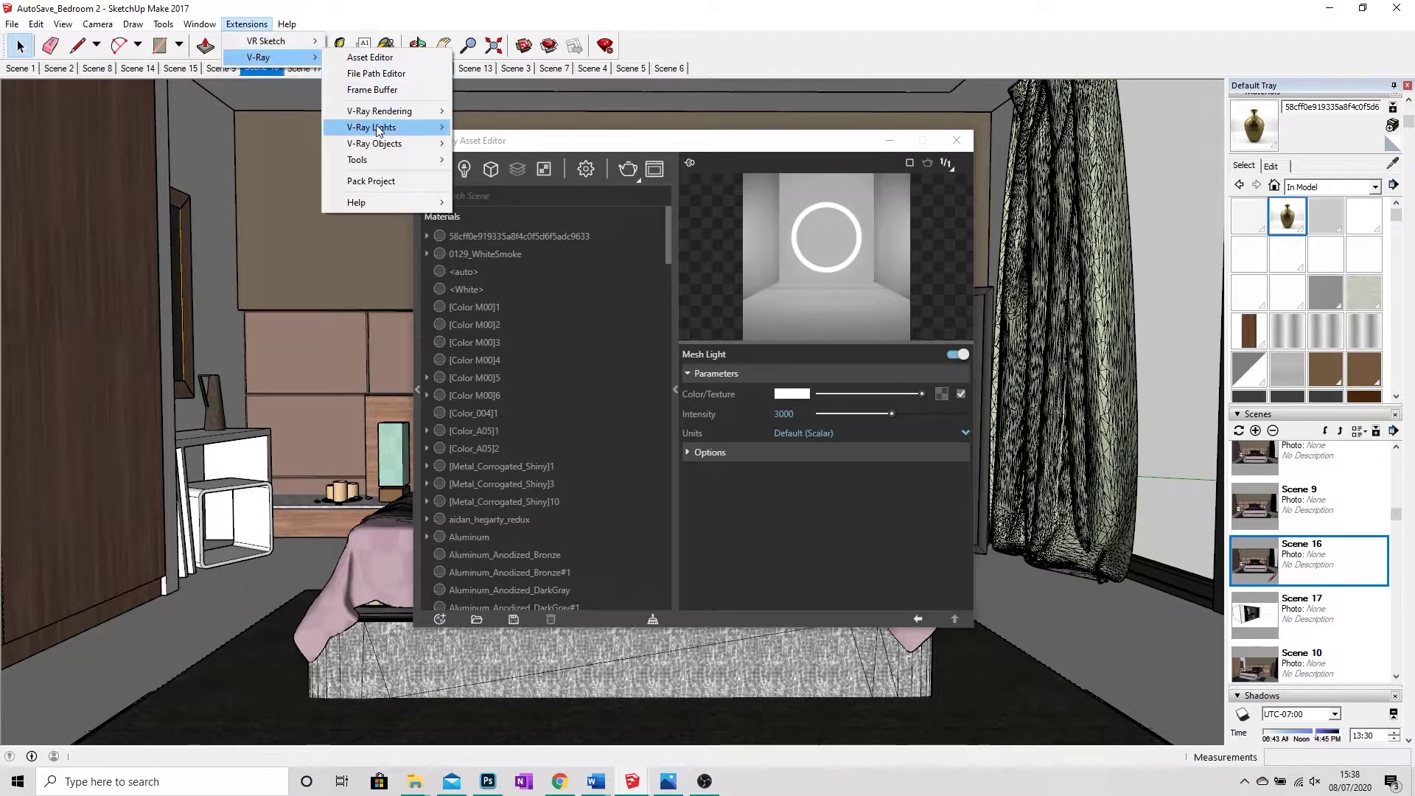
pyautogui.moveTo(378, 129)
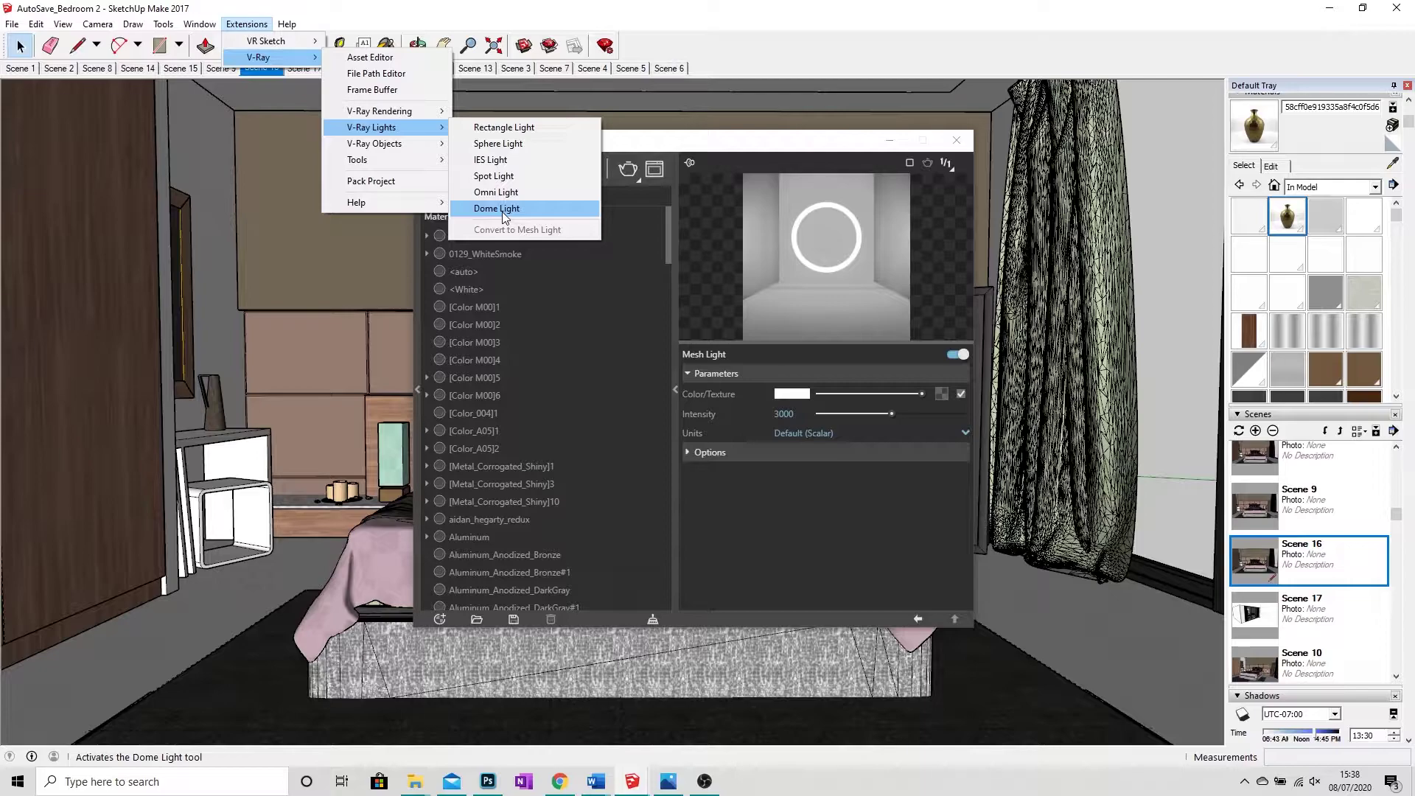
pyautogui.click(457, 103)
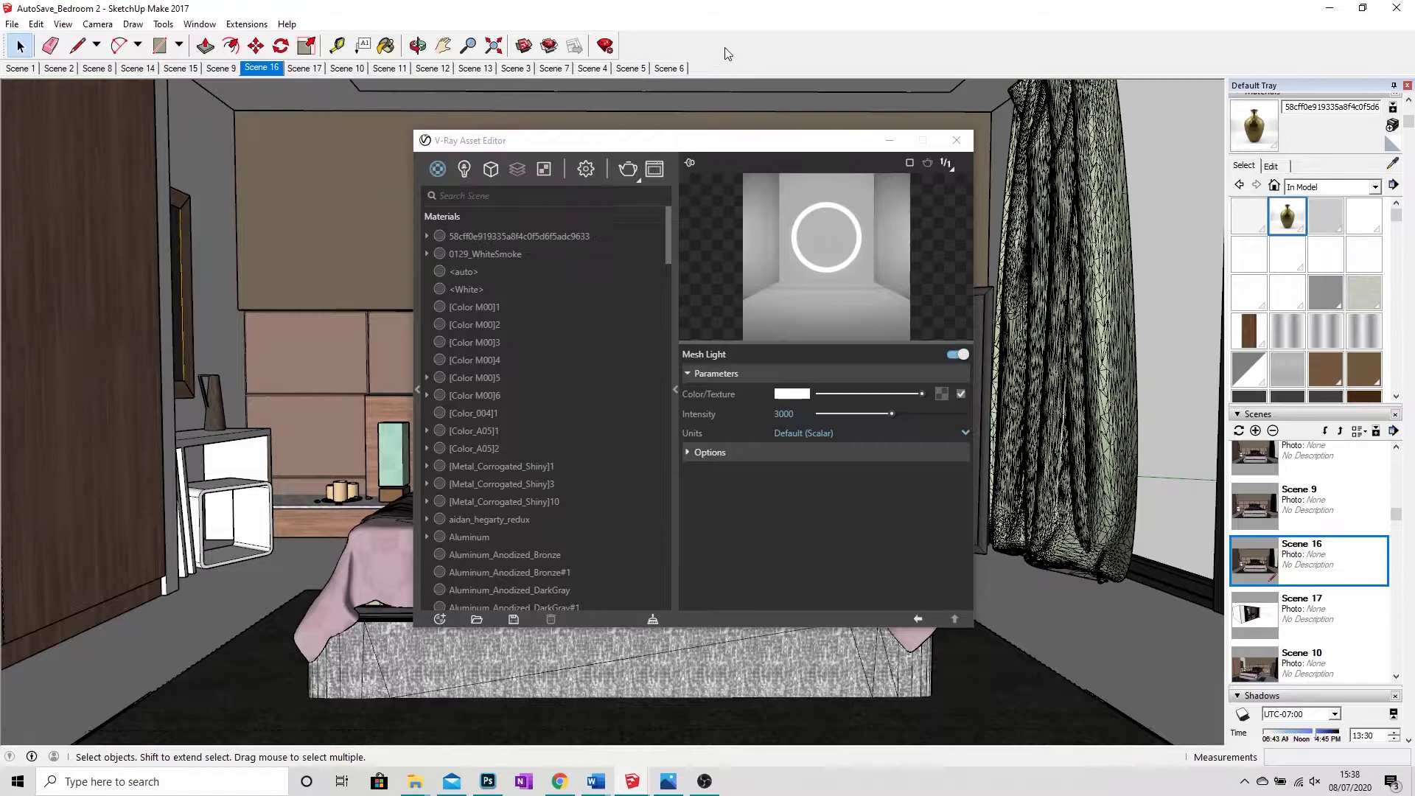
# - Place a V-Ray Dome Light on the open ground outside the bedroom's glazed wall in the Scene 17 view
pyautogui.click(307, 68)
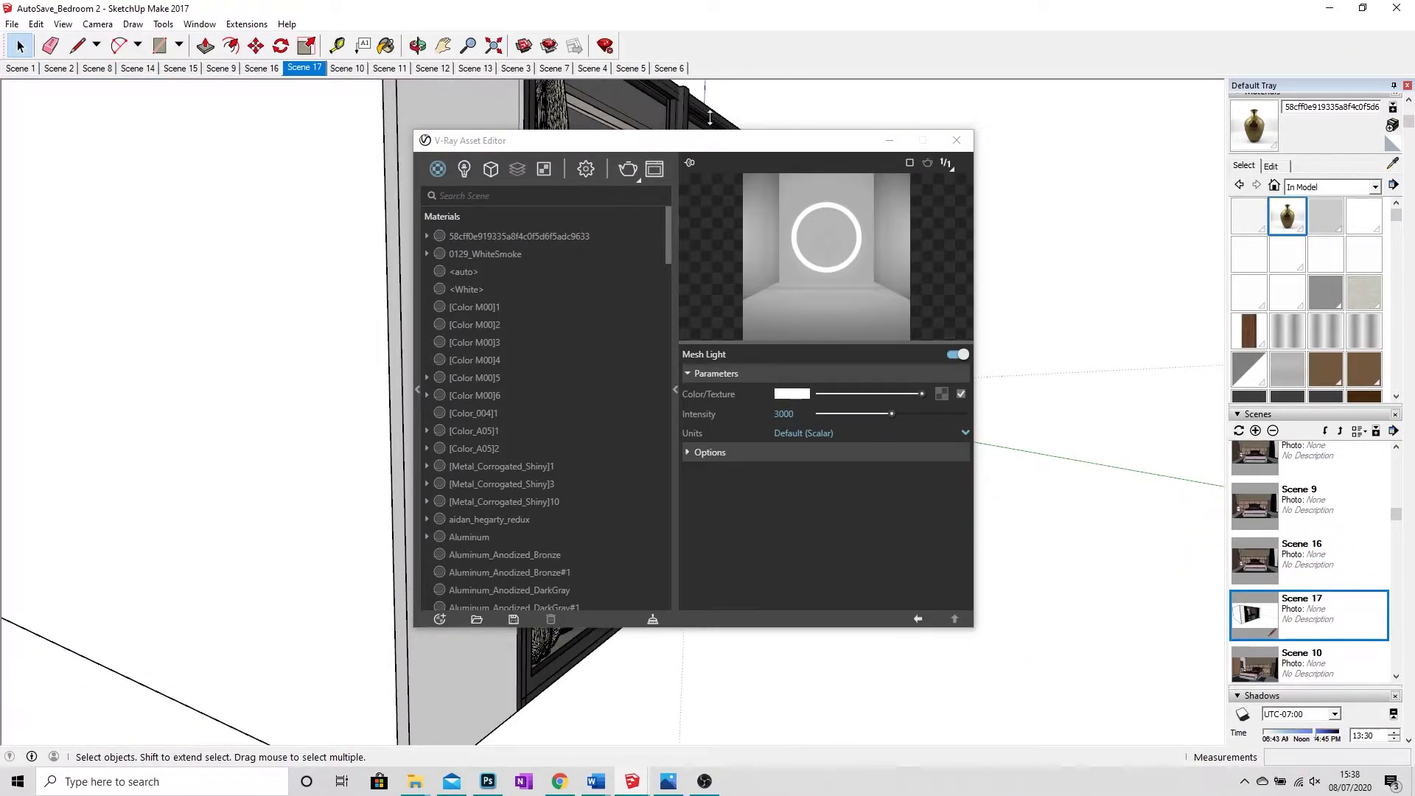
pyautogui.click(528, 142)
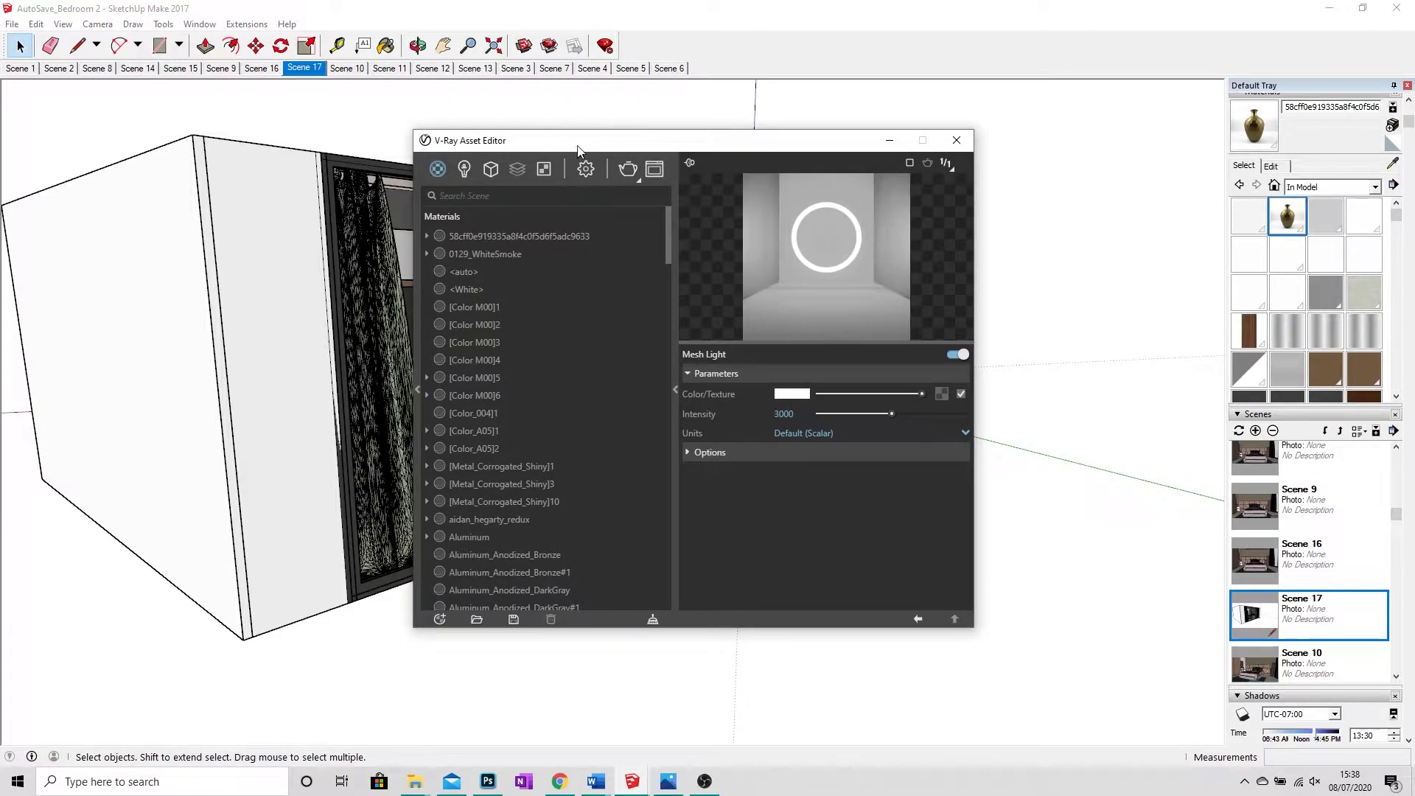
pyautogui.moveTo(578, 149); pyautogui.dragTo(200, 198)
pyautogui.moveTo(767, 237); pyautogui.dragTo(534, 195, button='middle')
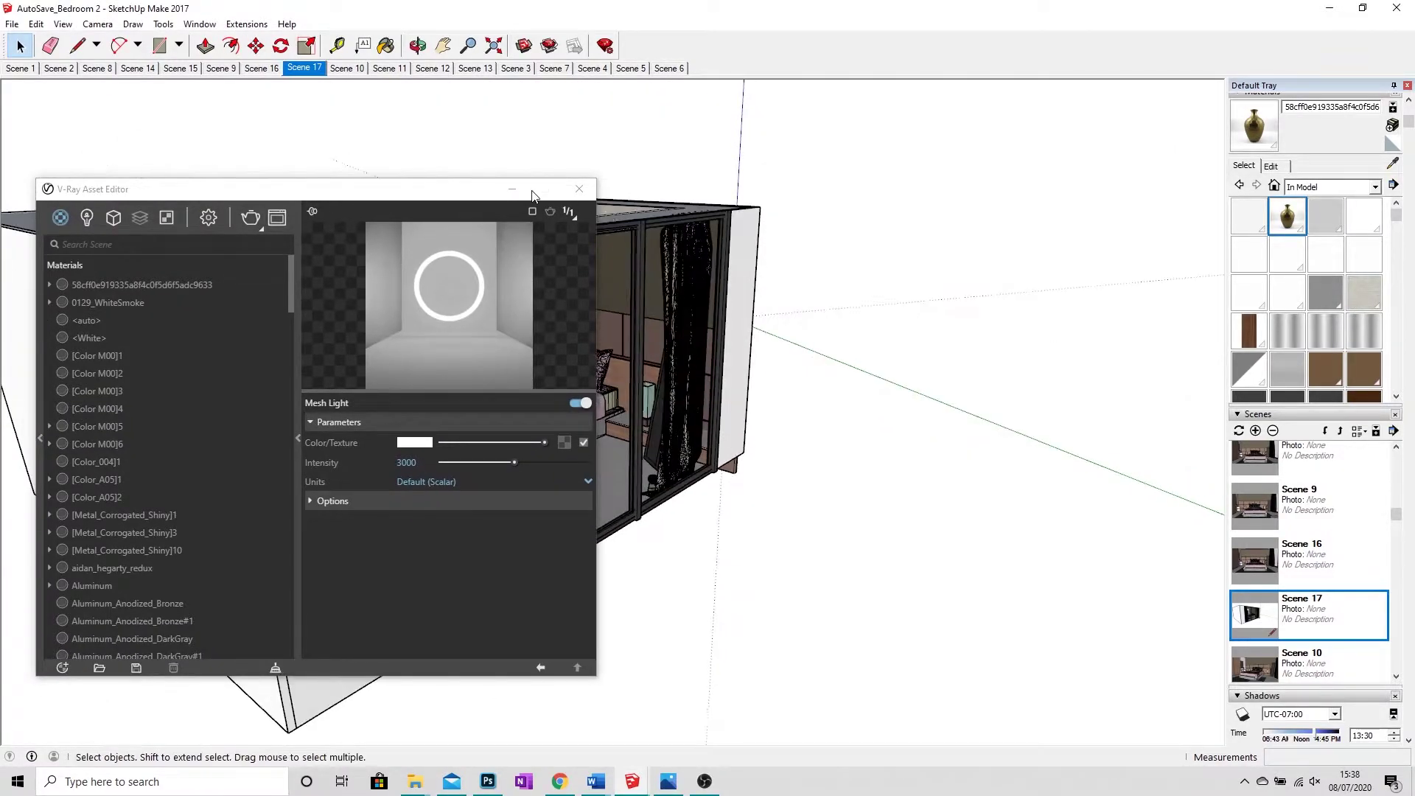
pyautogui.click(247, 24)
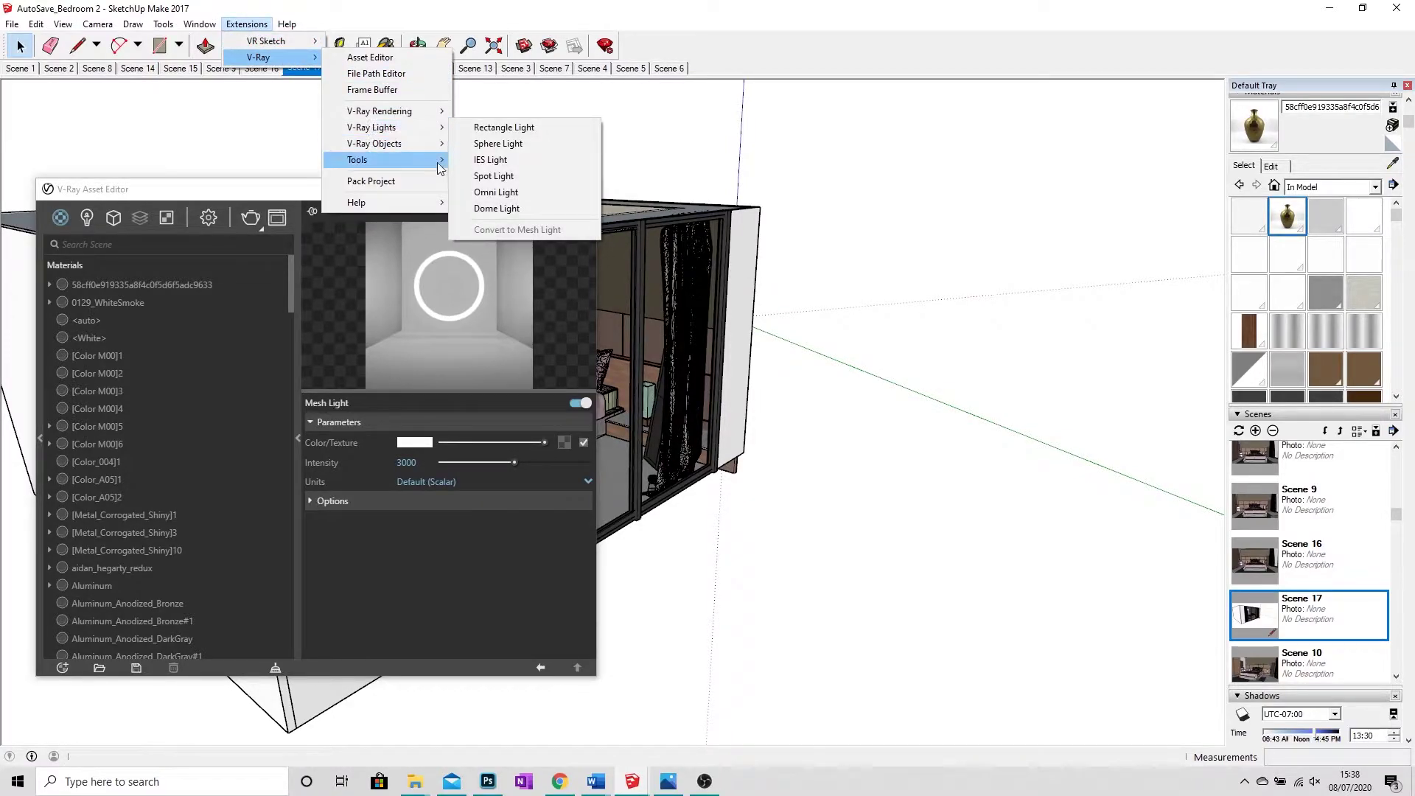
pyautogui.click(497, 209)
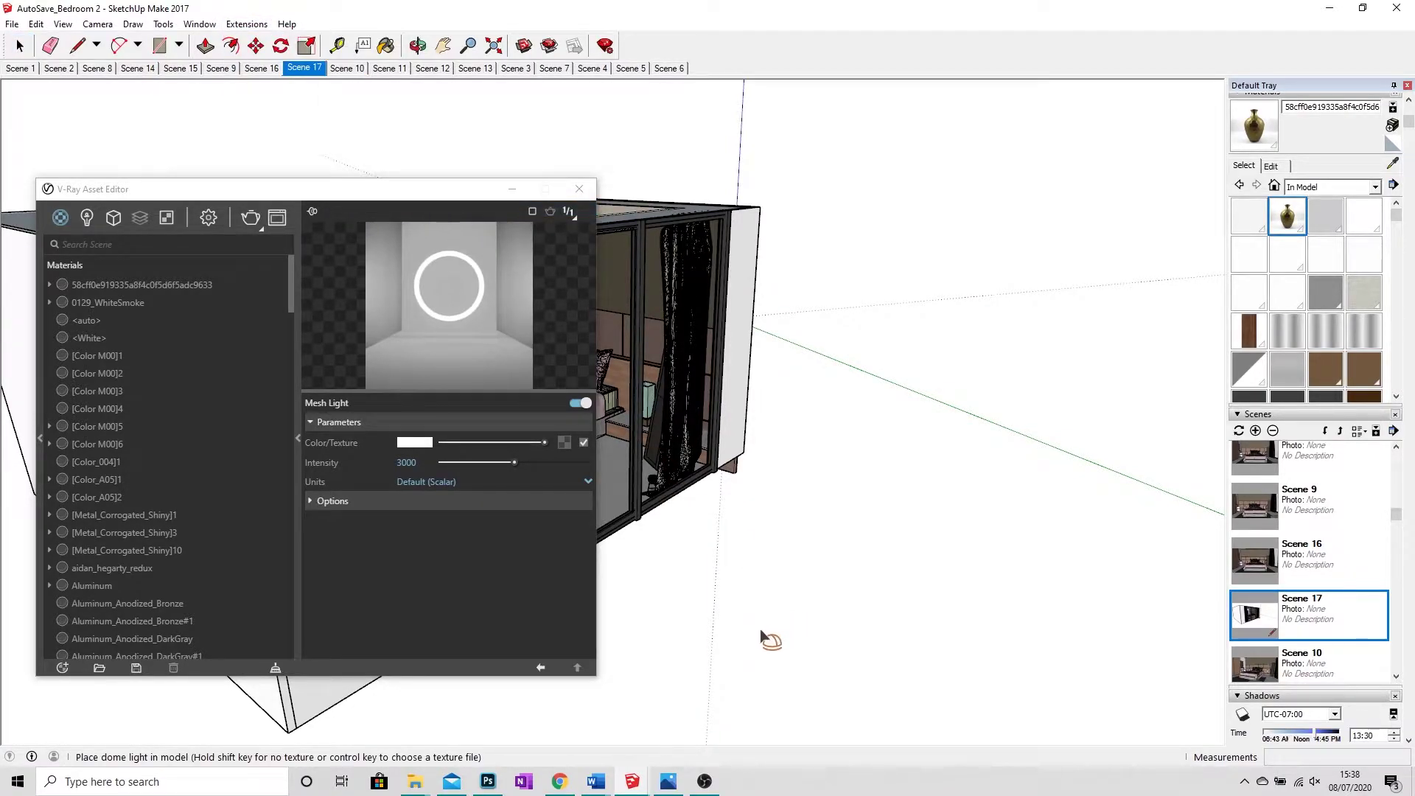
pyautogui.click(787, 646)
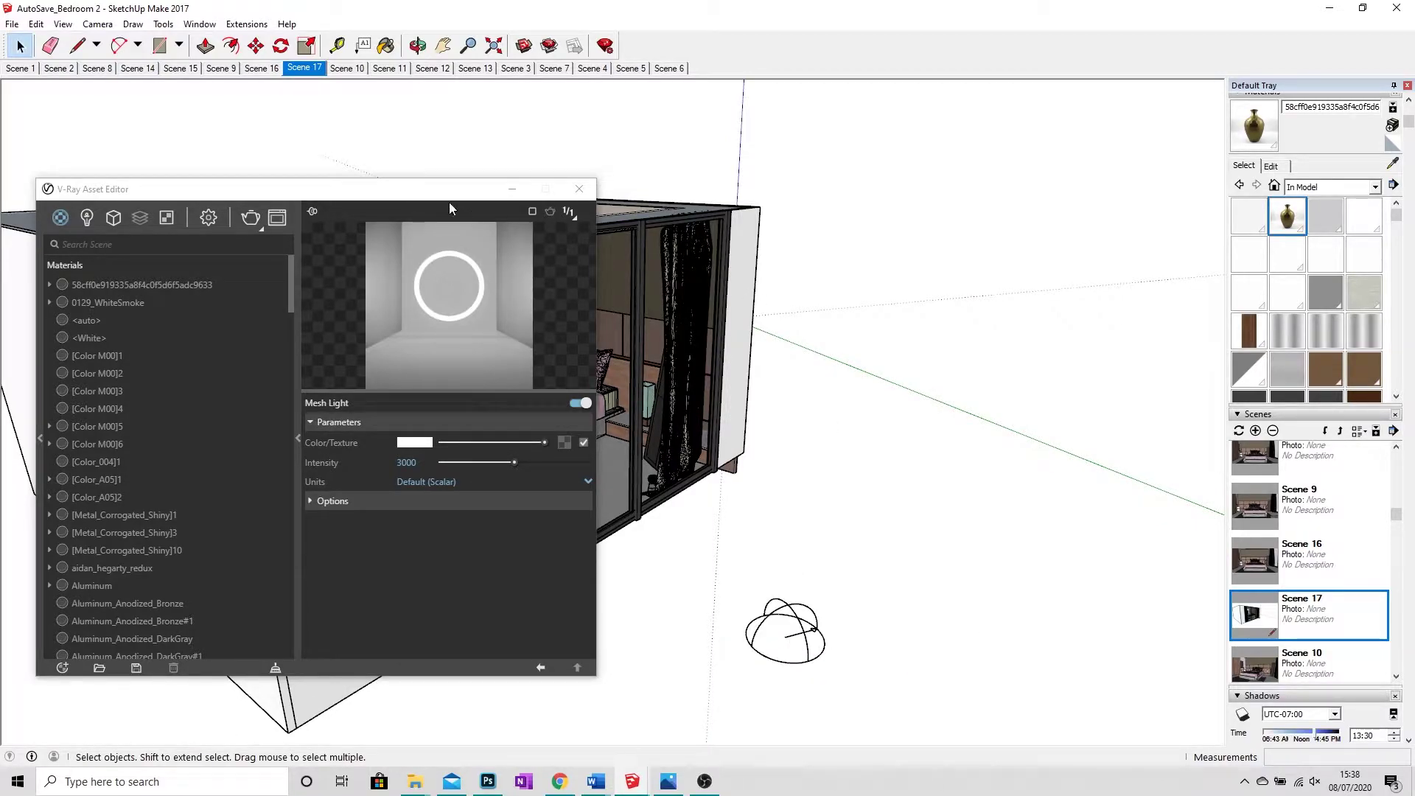
# - Load the snowy_forest_path_02_4k HDR image from the HDRI folder as the Dome Light's texture
pyautogui.moveTo(430, 194); pyautogui.dragTo(443, 136)
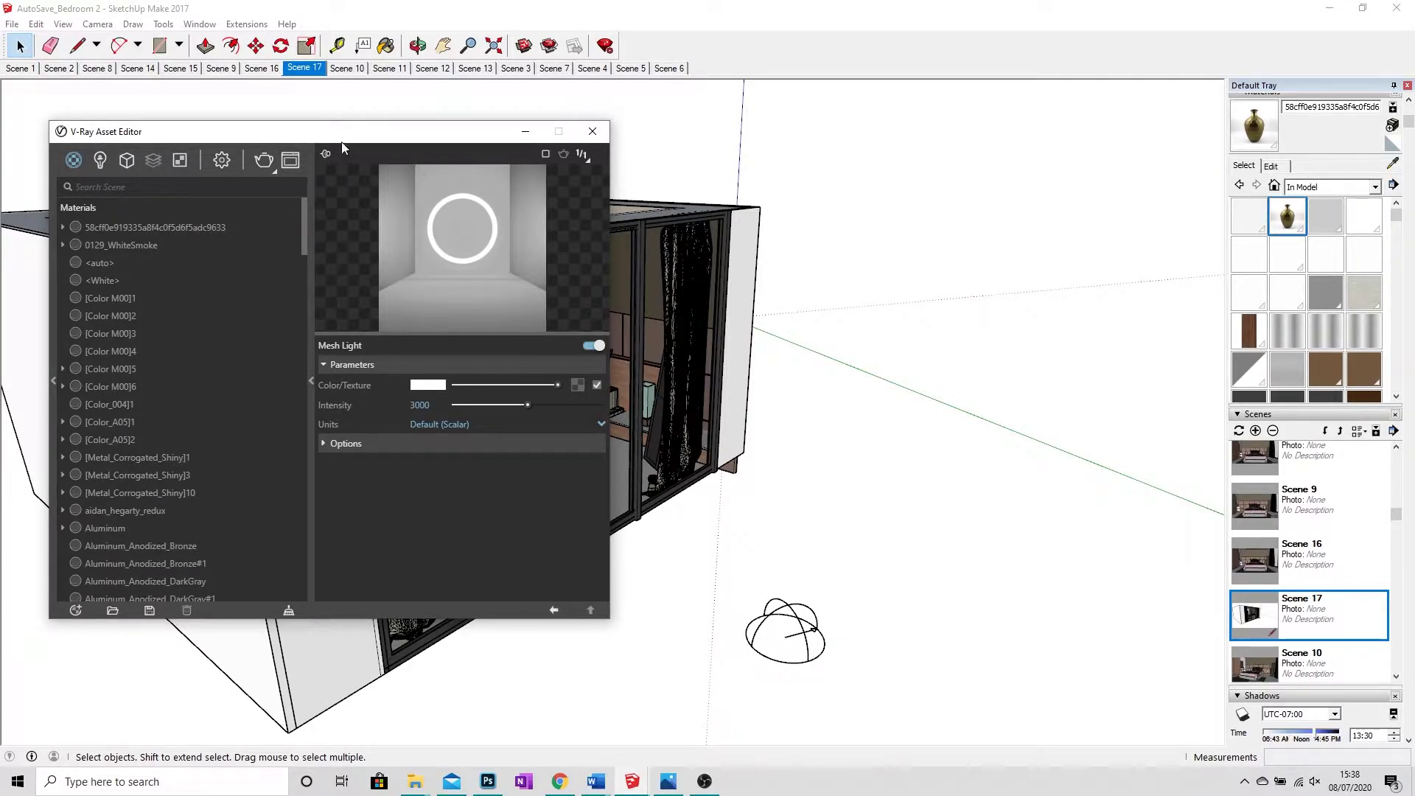
pyautogui.moveTo(342, 140); pyautogui.dragTo(749, 147)
pyautogui.click(506, 167)
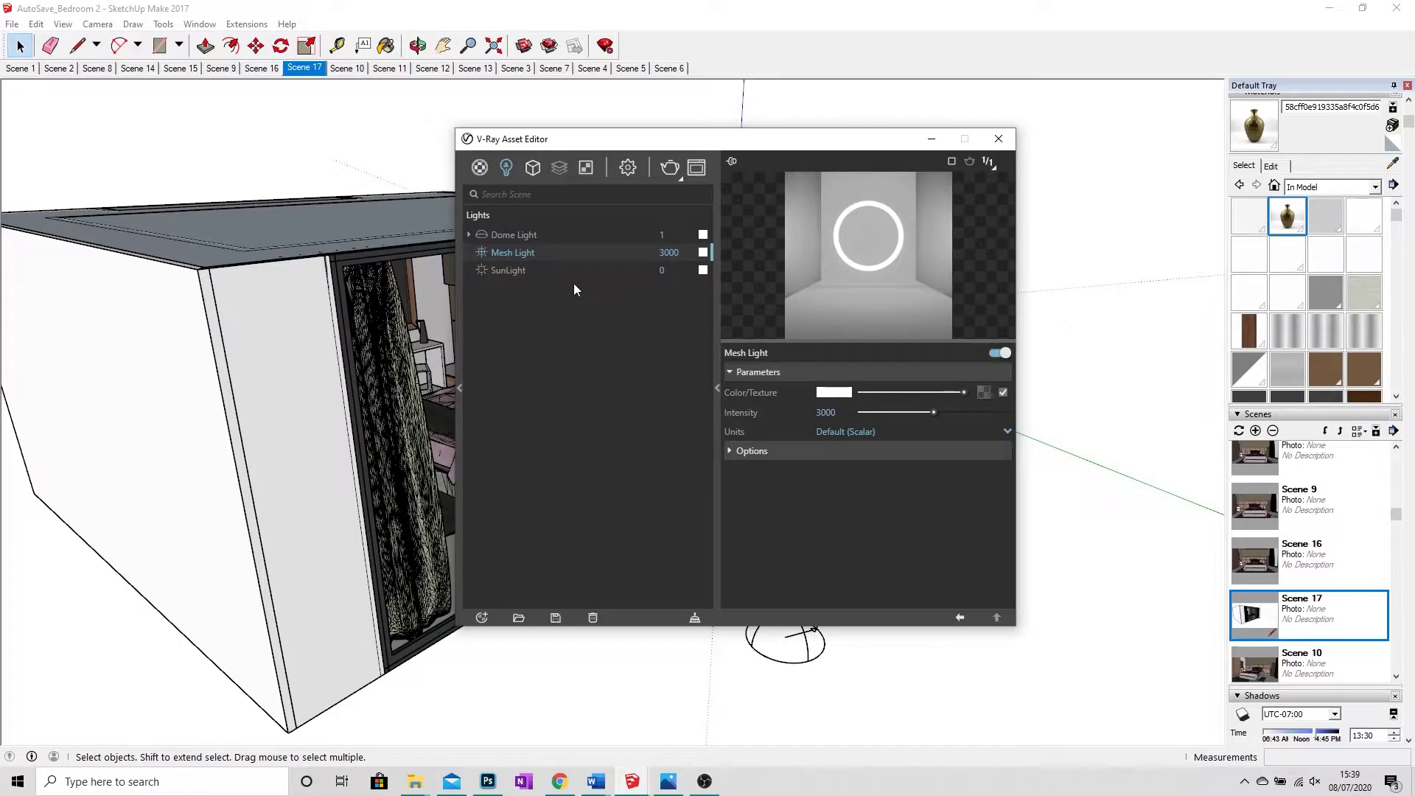
pyautogui.click(511, 236)
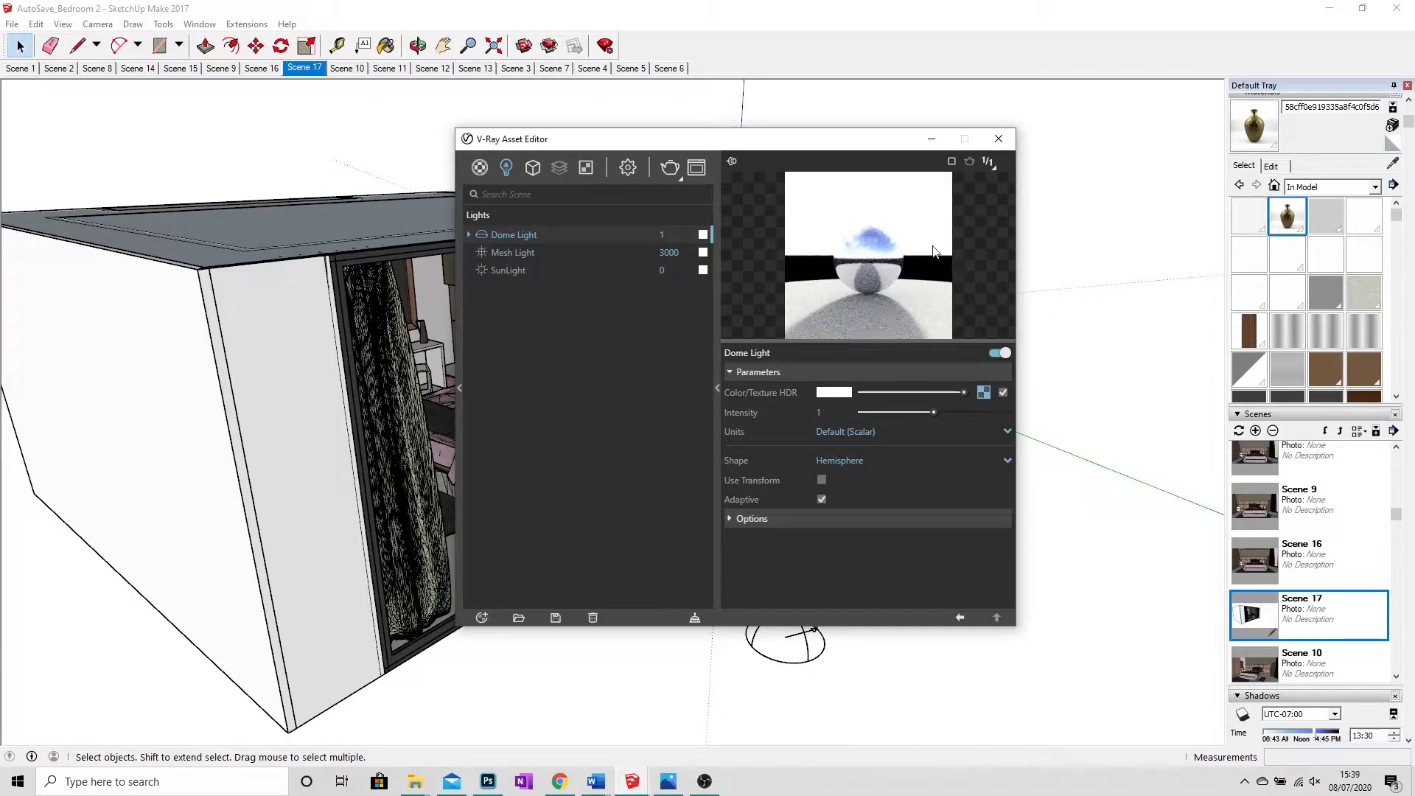
pyautogui.click(516, 252)
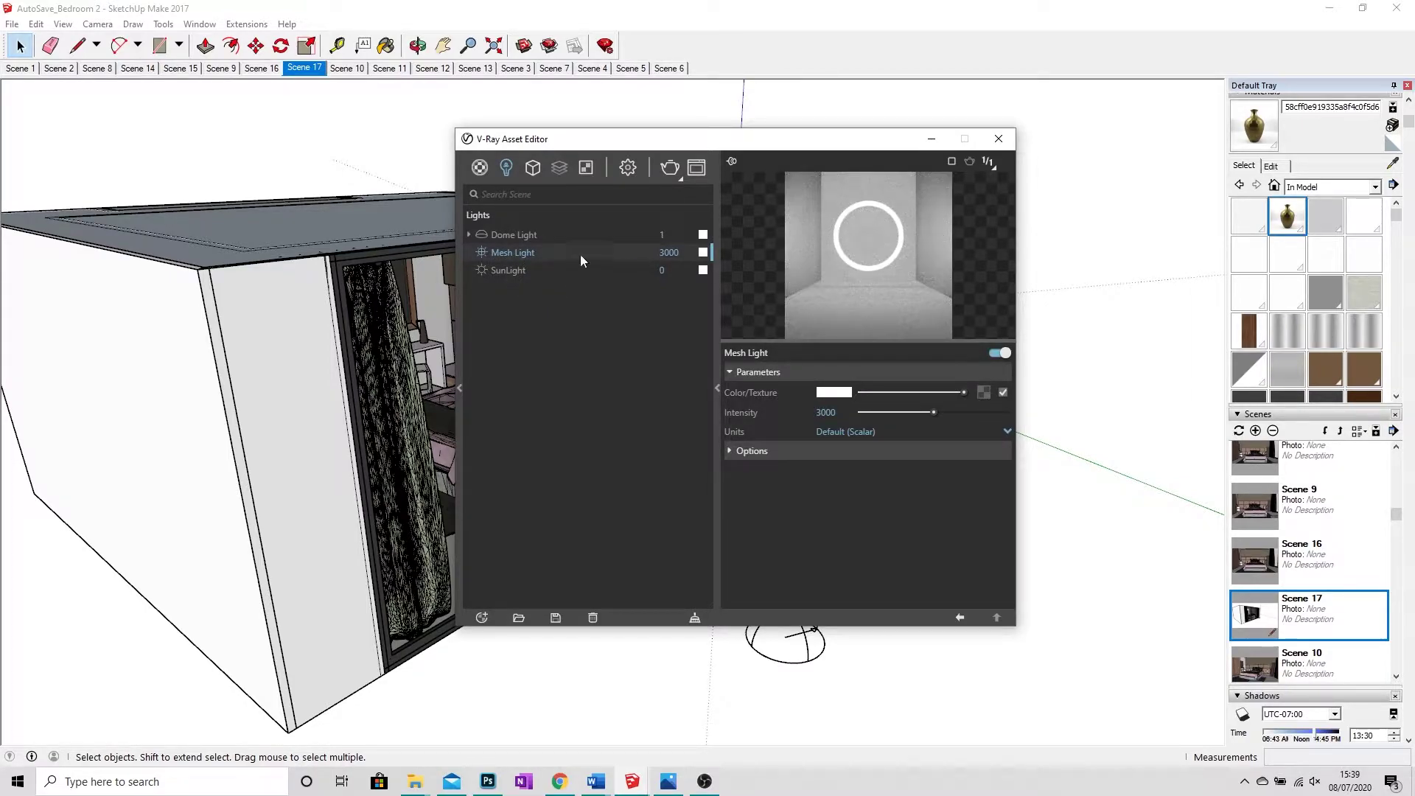
pyautogui.click(507, 236)
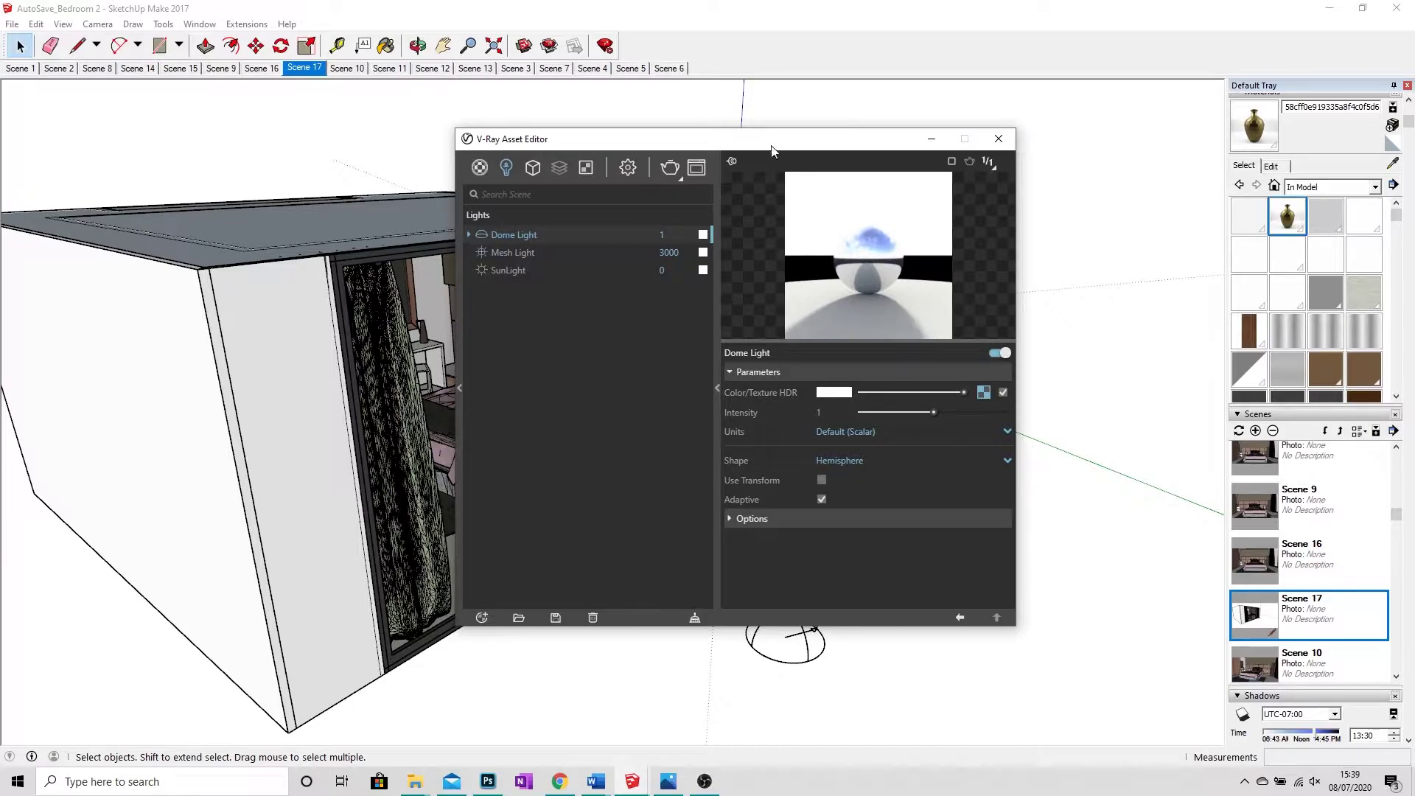
pyautogui.moveTo(767, 140); pyautogui.dragTo(887, 106)
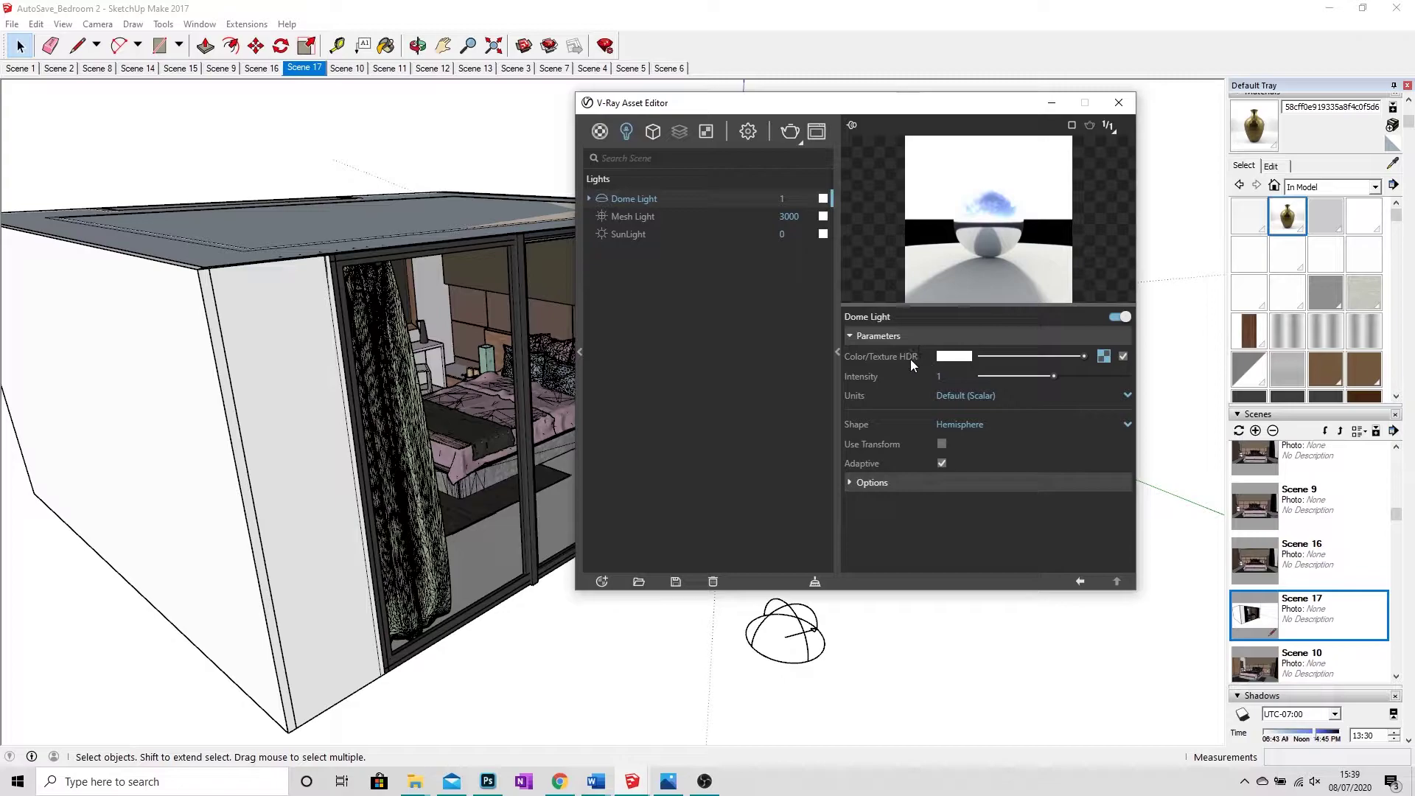
pyautogui.moveTo(855, 361)
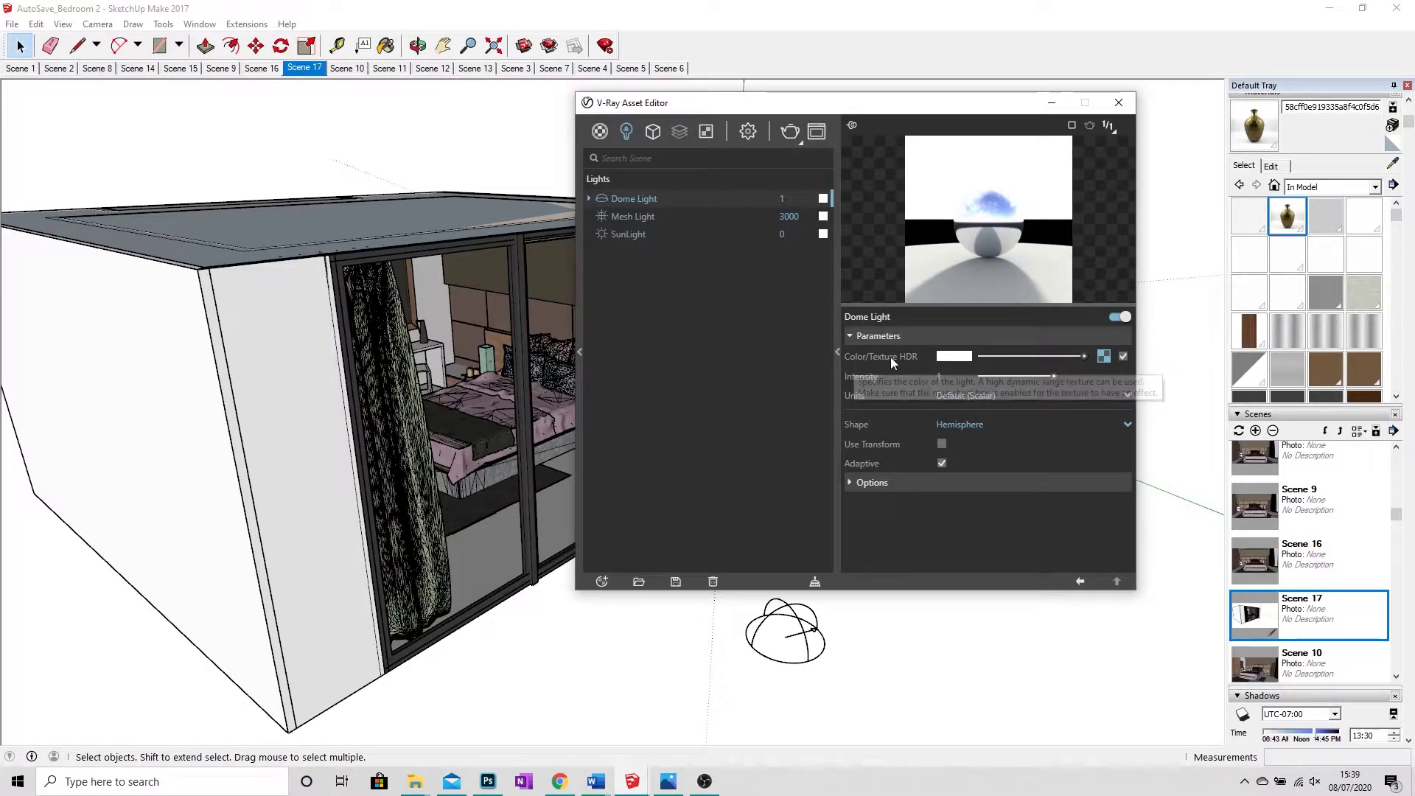
pyautogui.click(1104, 358)
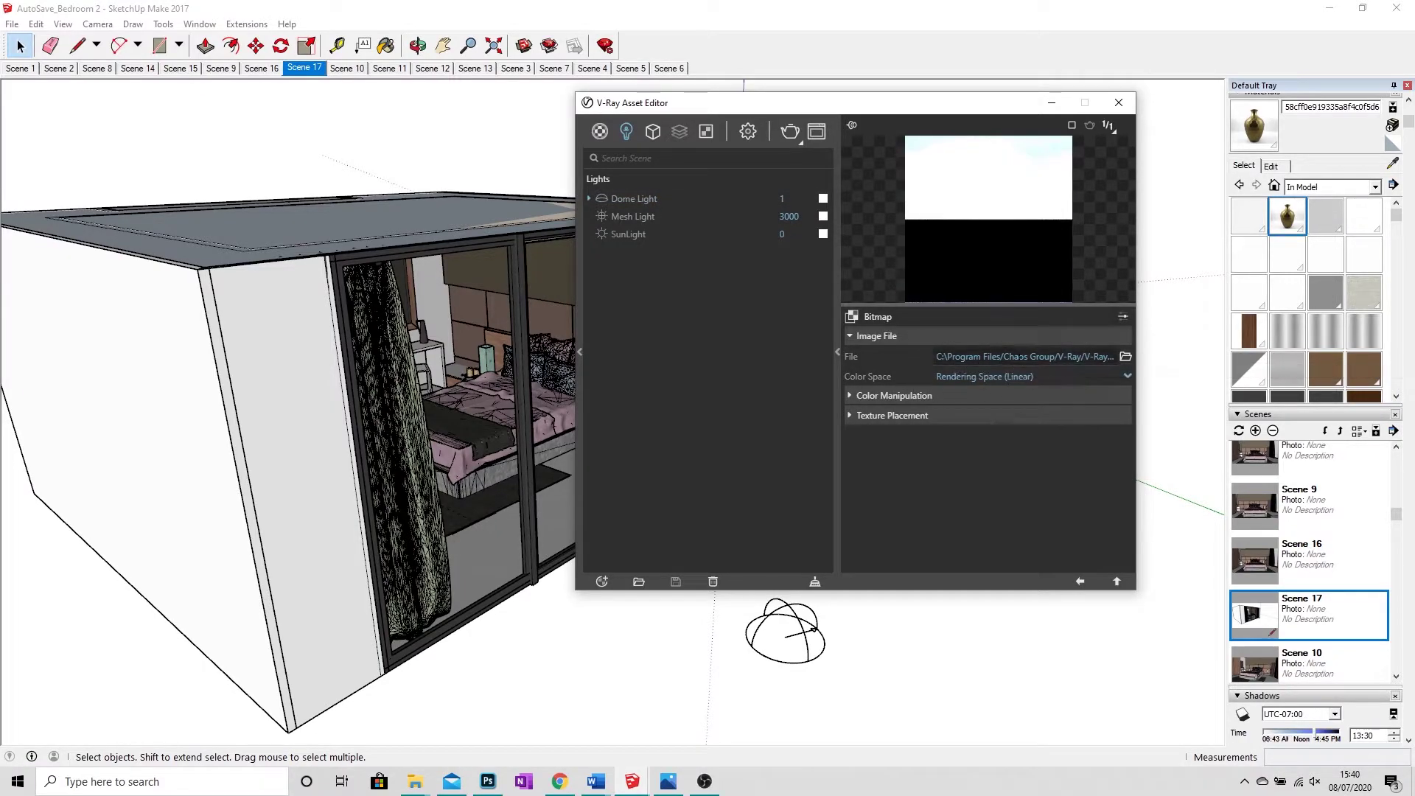
pyautogui.click(1125, 358)
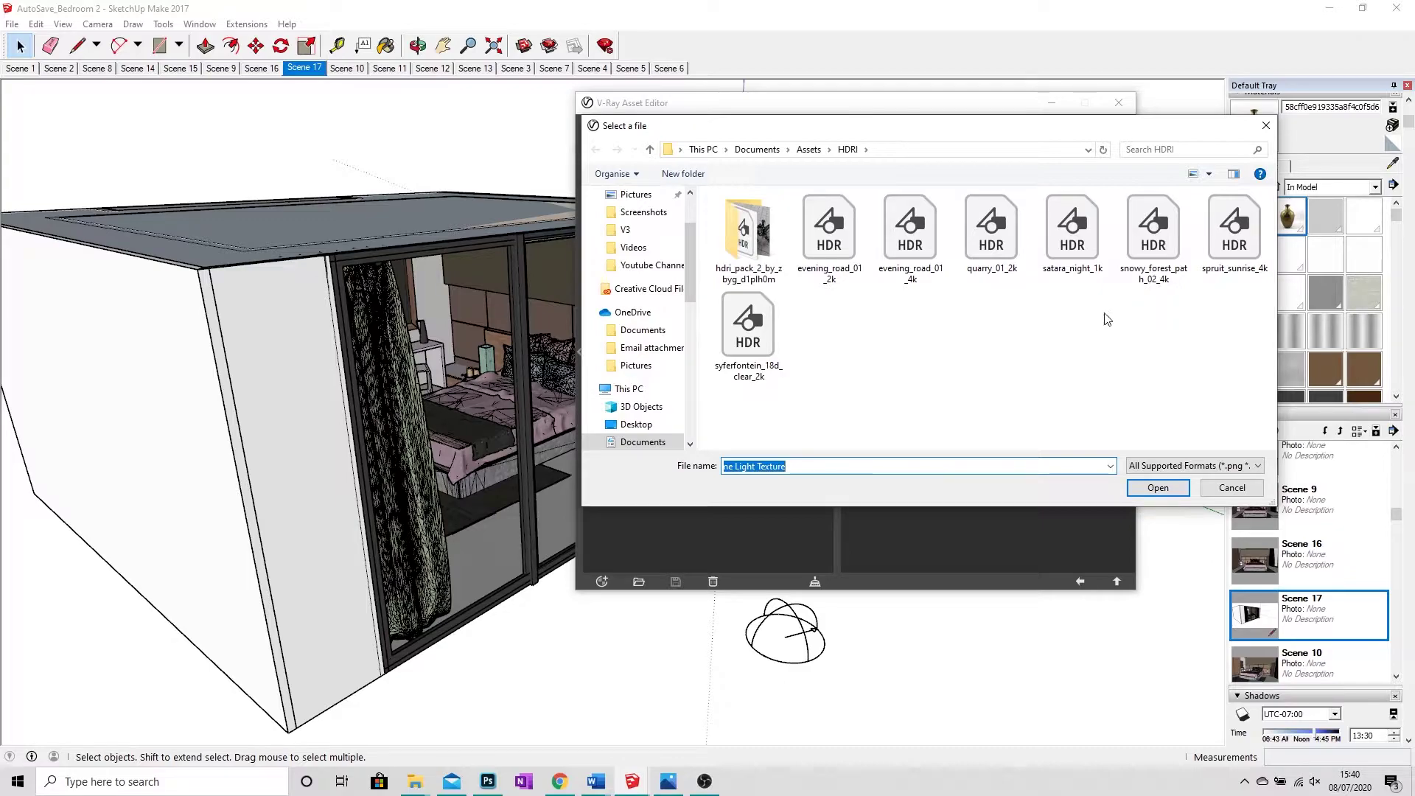
pyautogui.click(1154, 258)
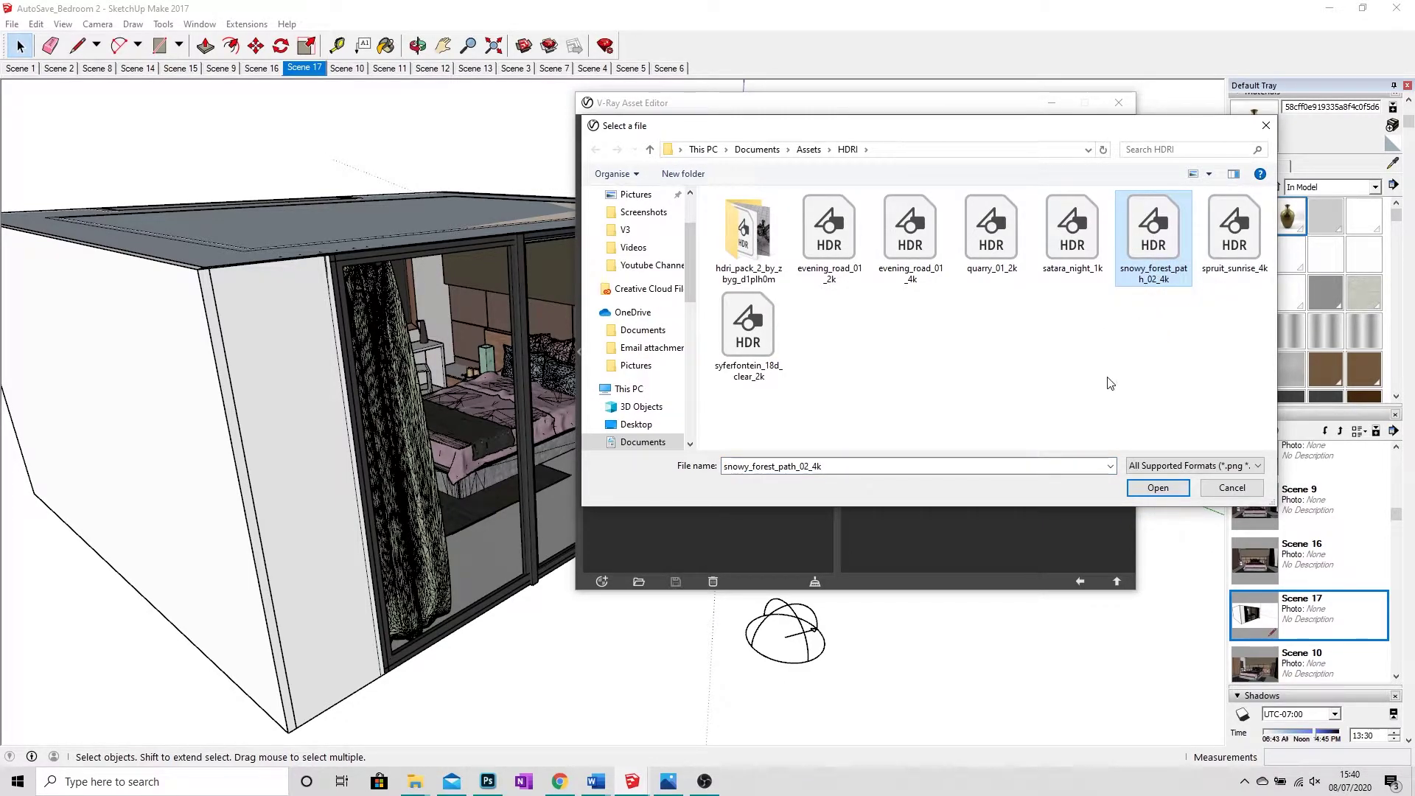
pyautogui.click(1159, 488)
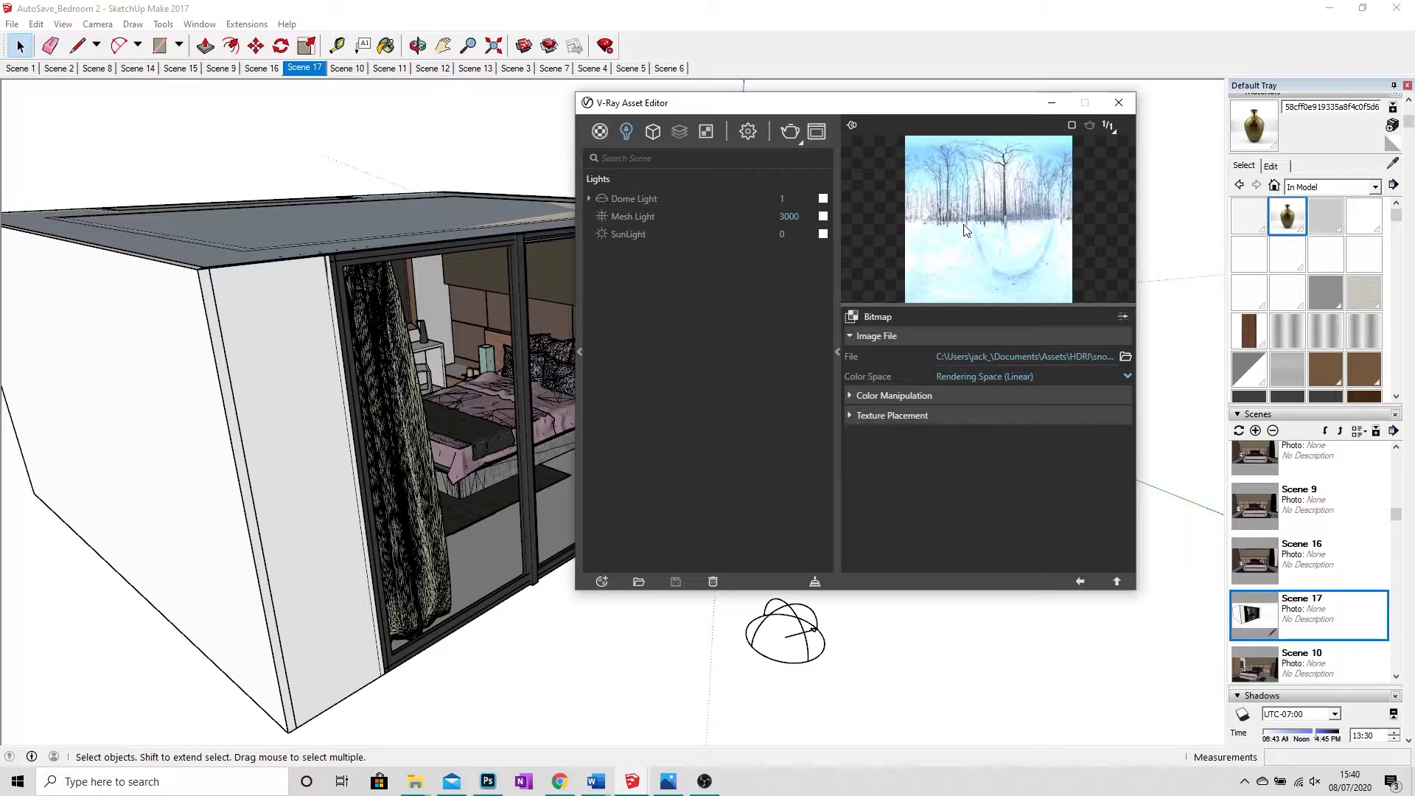
# - Return to the Dome Light's settings and set its intensity to 40
pyautogui.moveTo(971, 107)
pyautogui.mouseDown()
pyautogui.moveTo(949, 100)
pyautogui.moveTo(994, 95)
pyautogui.mouseUp()
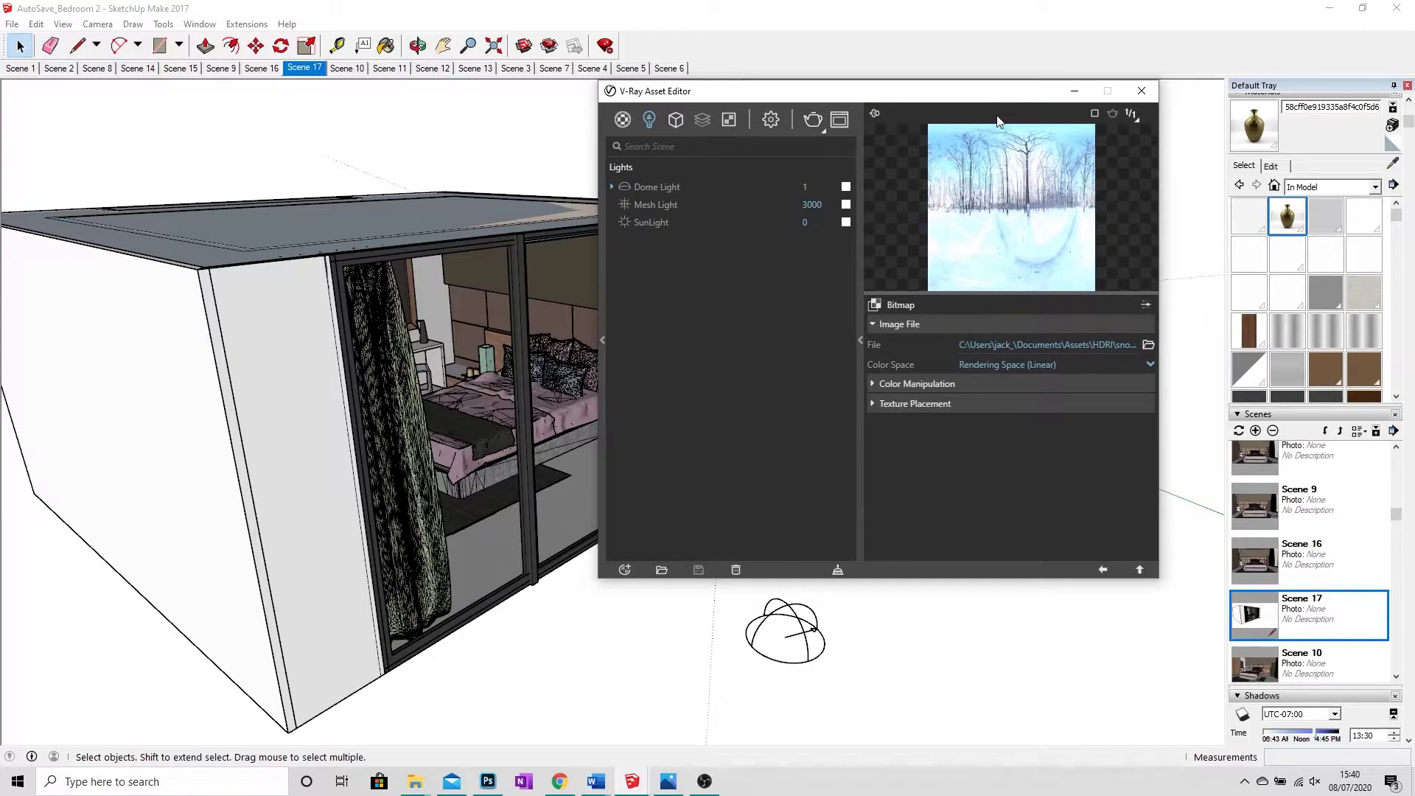
pyautogui.click(1104, 570)
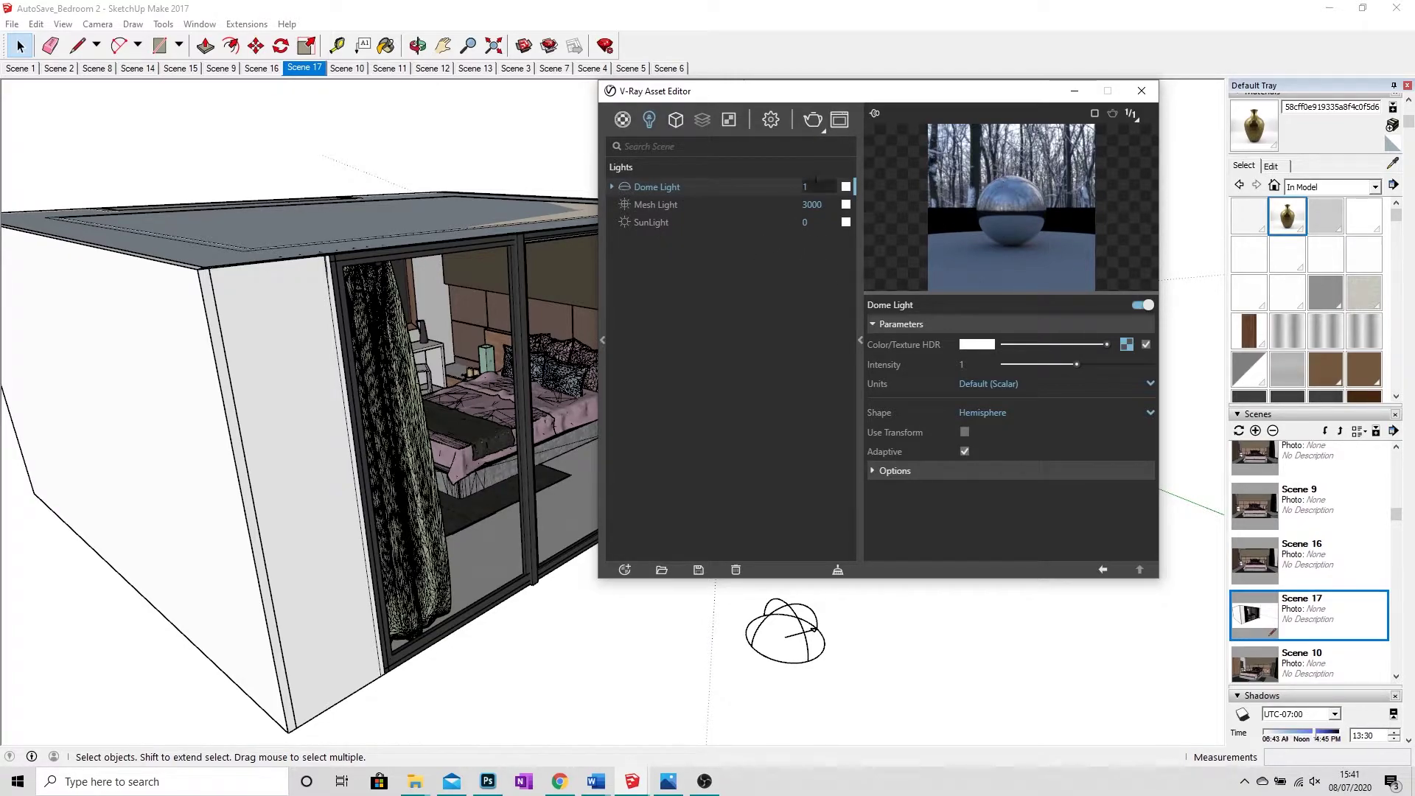
pyautogui.doubleClick(817, 187)
pyautogui.write('40')
pyautogui.press('Return')
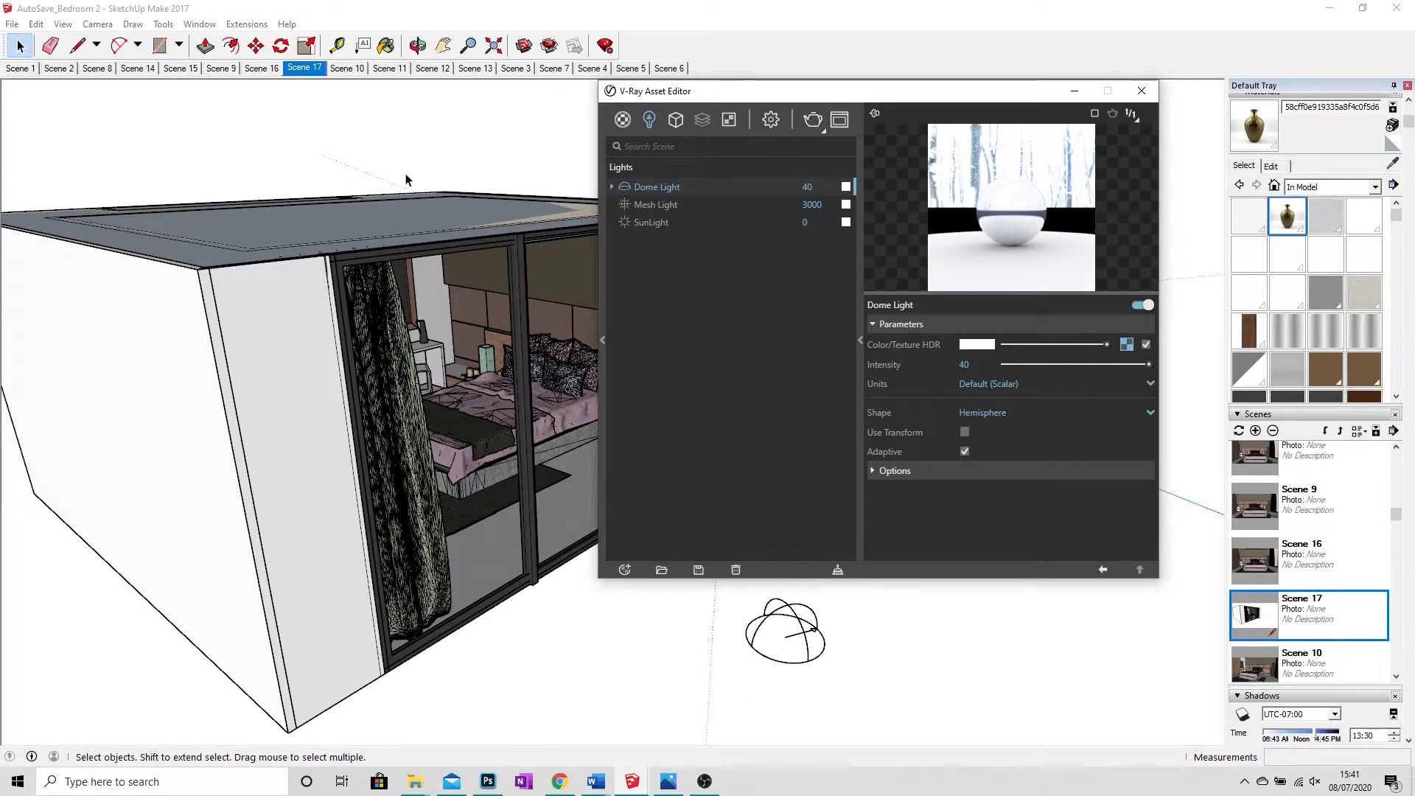
# - Render the Scene 16 bedroom view with the Dome Light switched off and the Default Tray closed
pyautogui.click(261, 68)
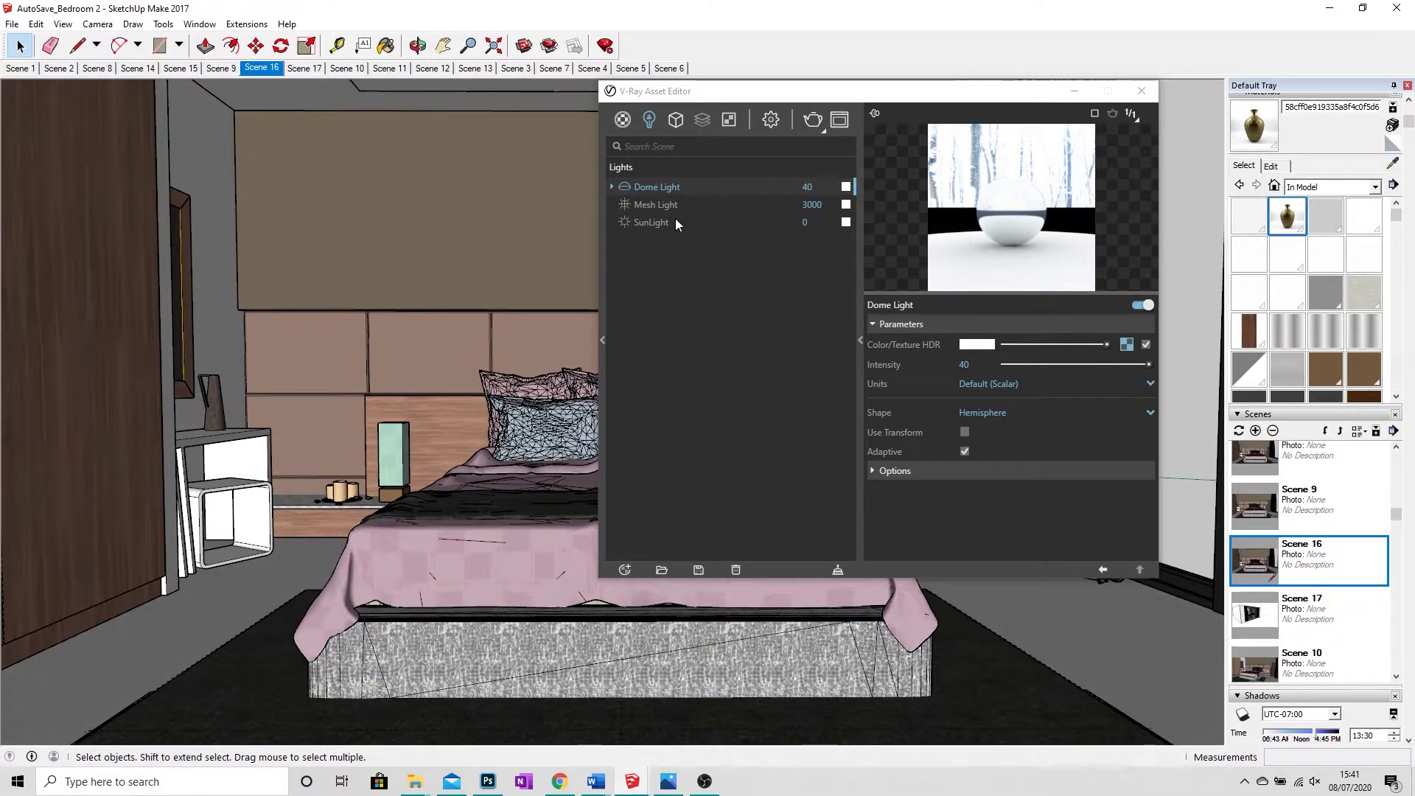
pyautogui.click(624, 187)
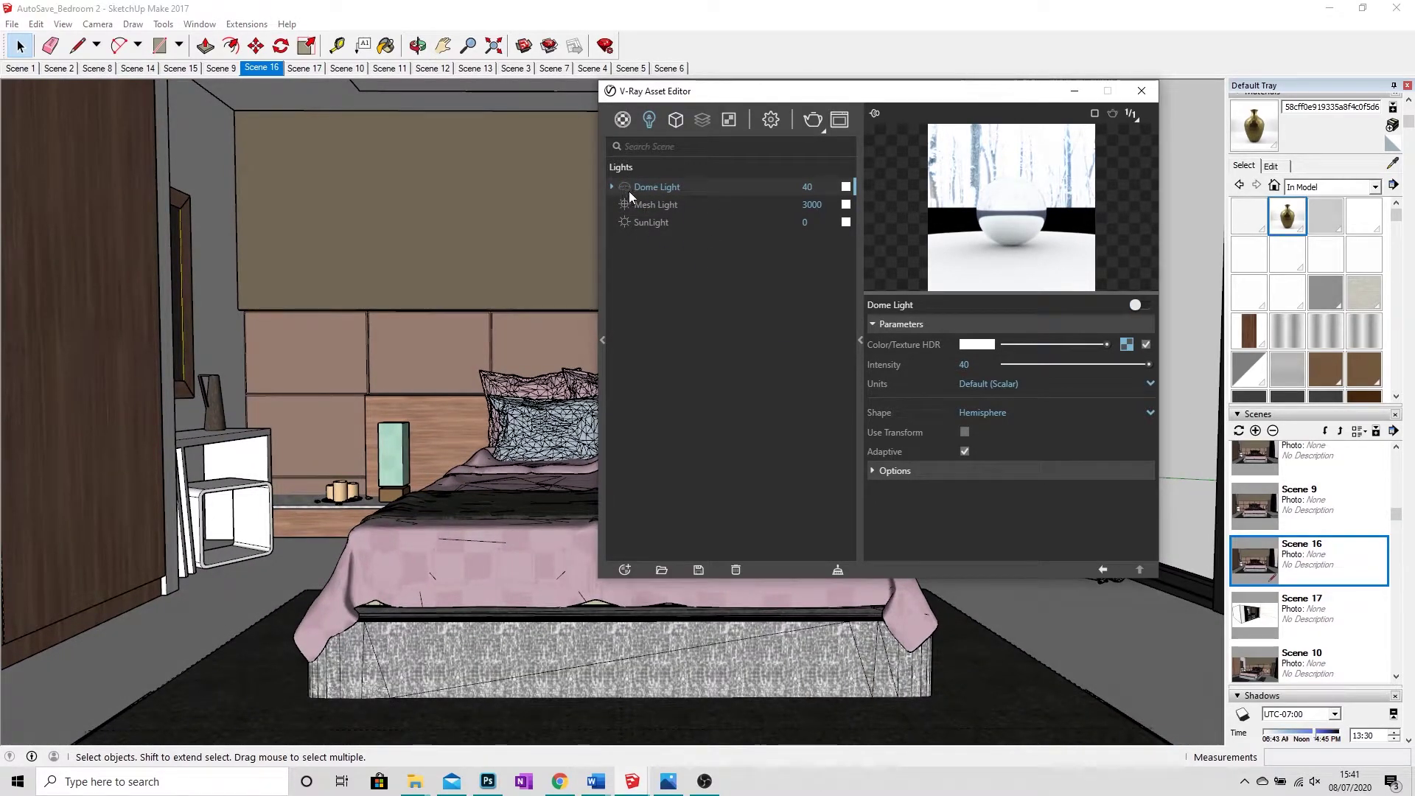
pyautogui.moveTo(767, 96); pyautogui.dragTo(443, 100)
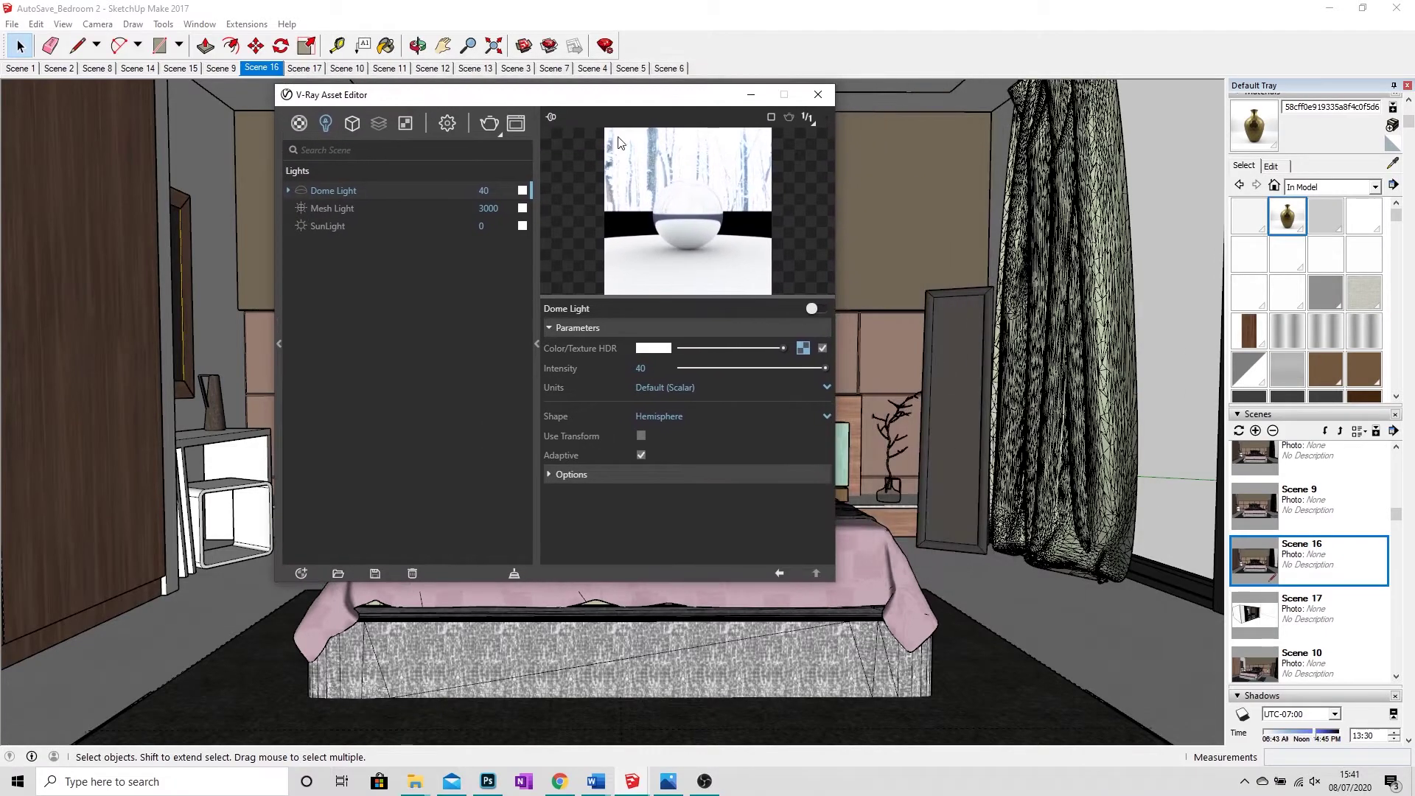
pyautogui.click(1409, 87)
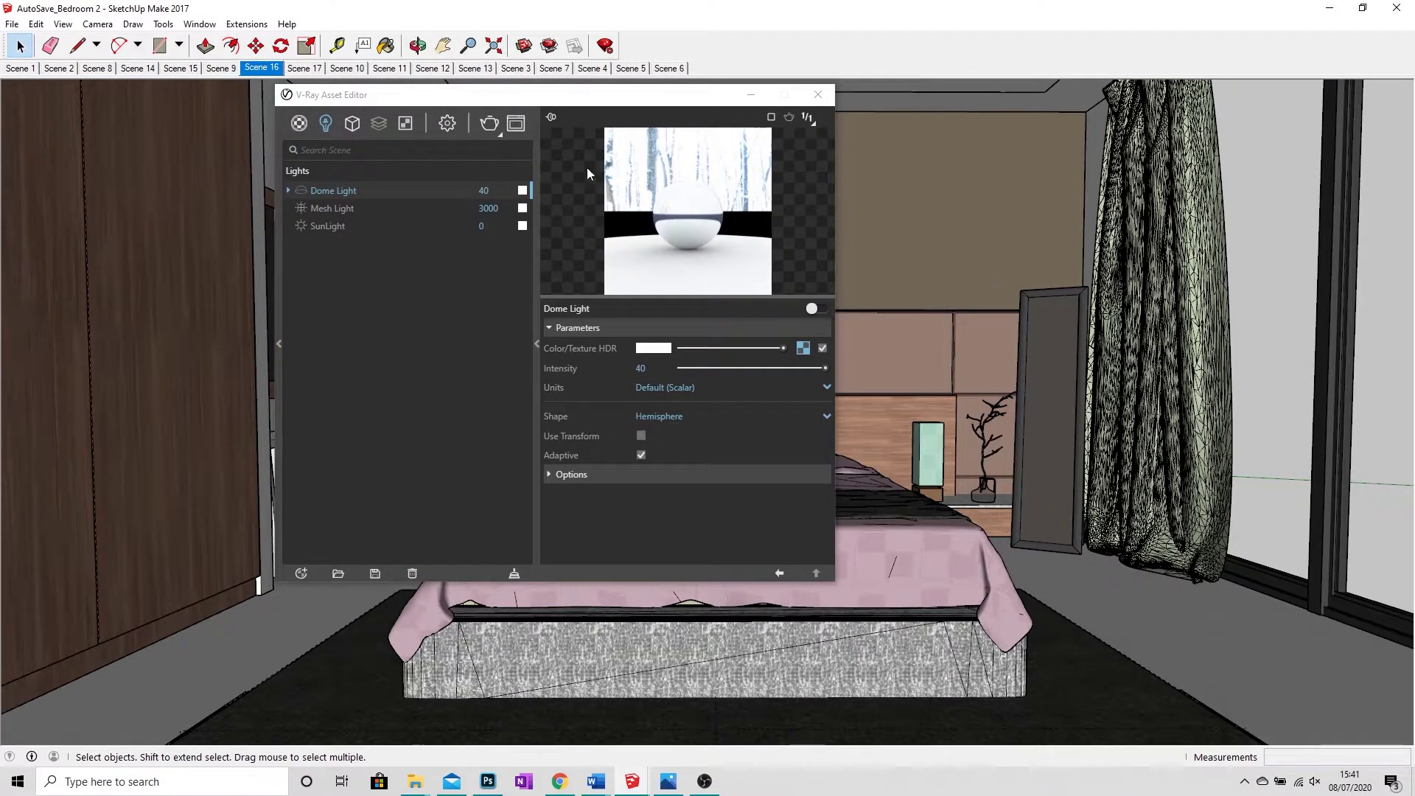
pyautogui.click(488, 123)
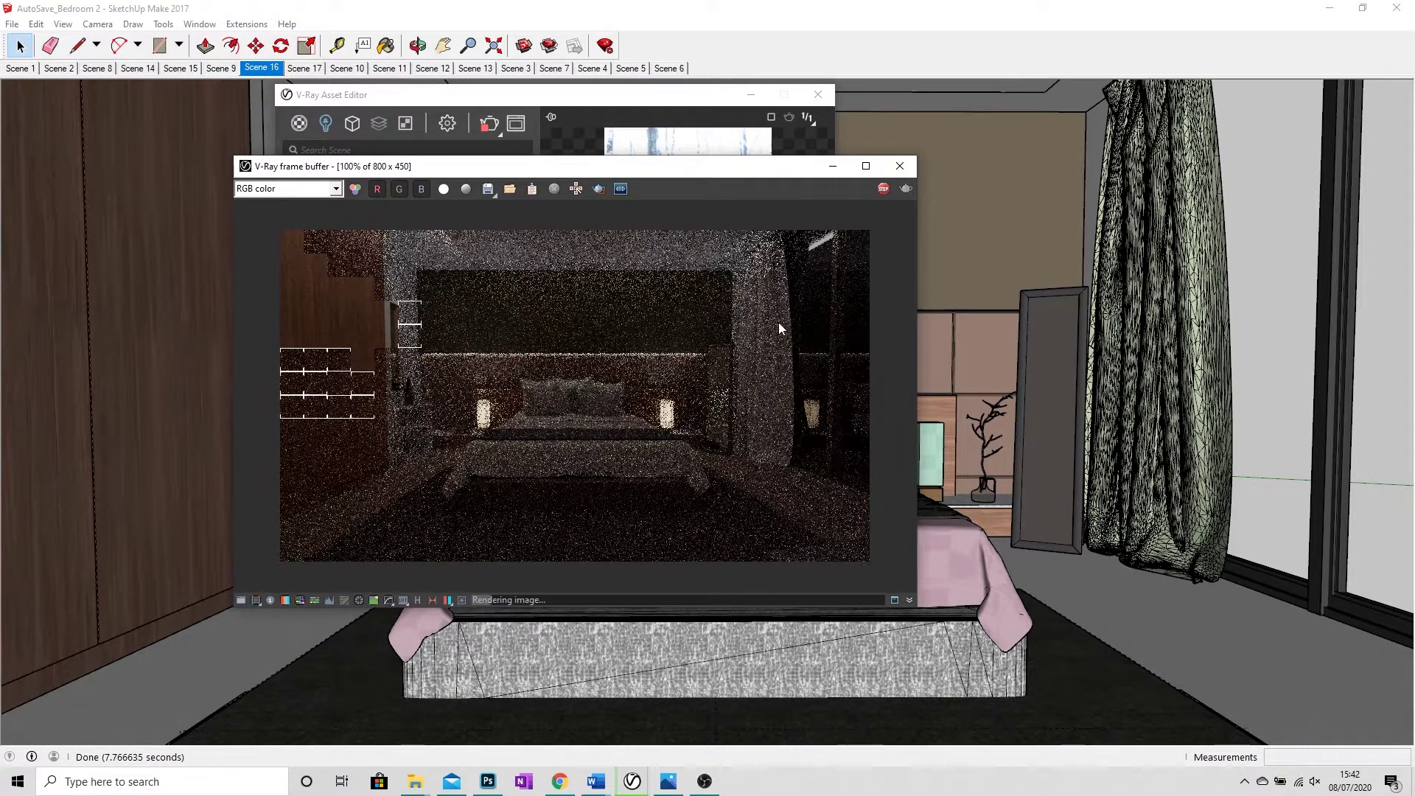
# - Switch the Dome Light back on, render the Scene 16 bedroom view again, and stop and close that render
pyautogui.click(900, 166)
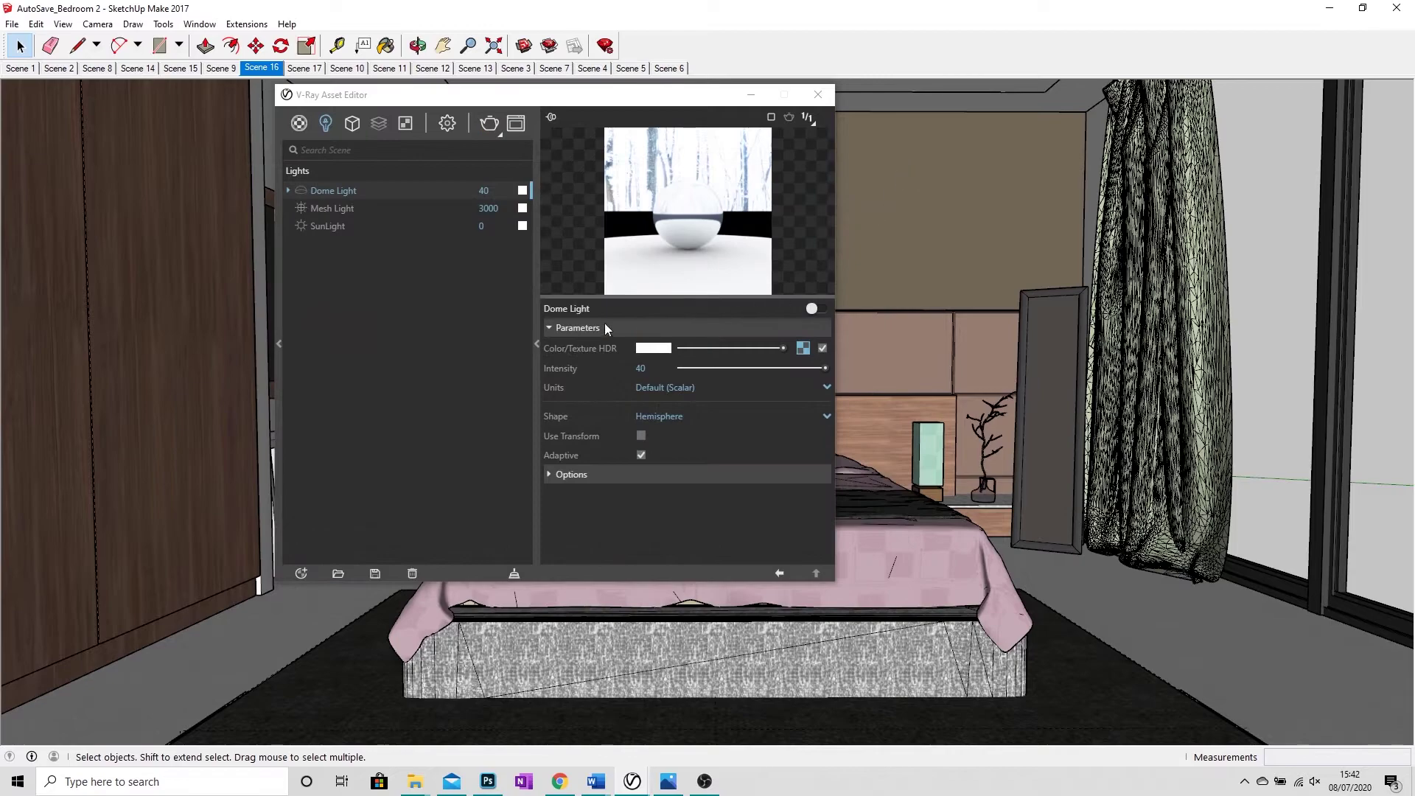
pyautogui.click(301, 190)
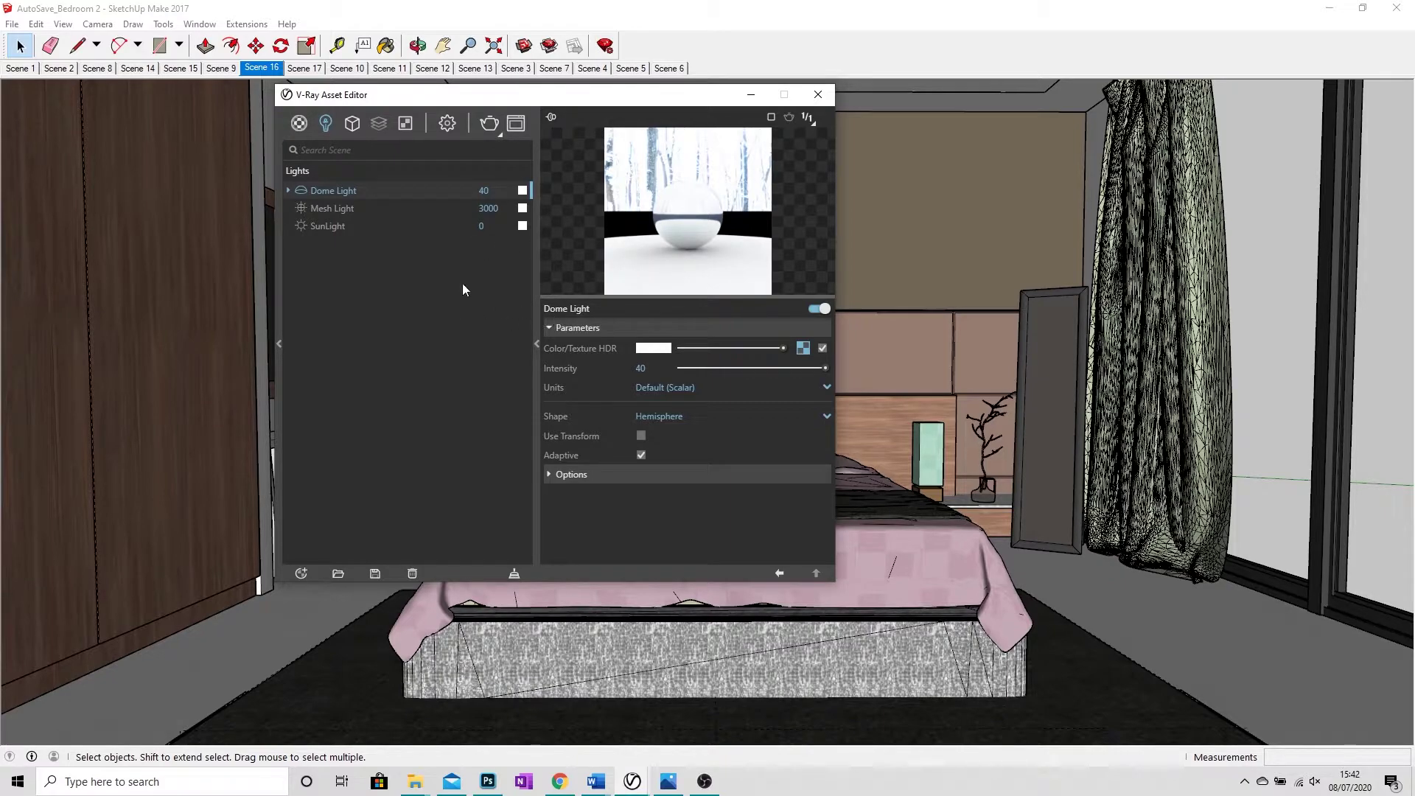
pyautogui.click(489, 123)
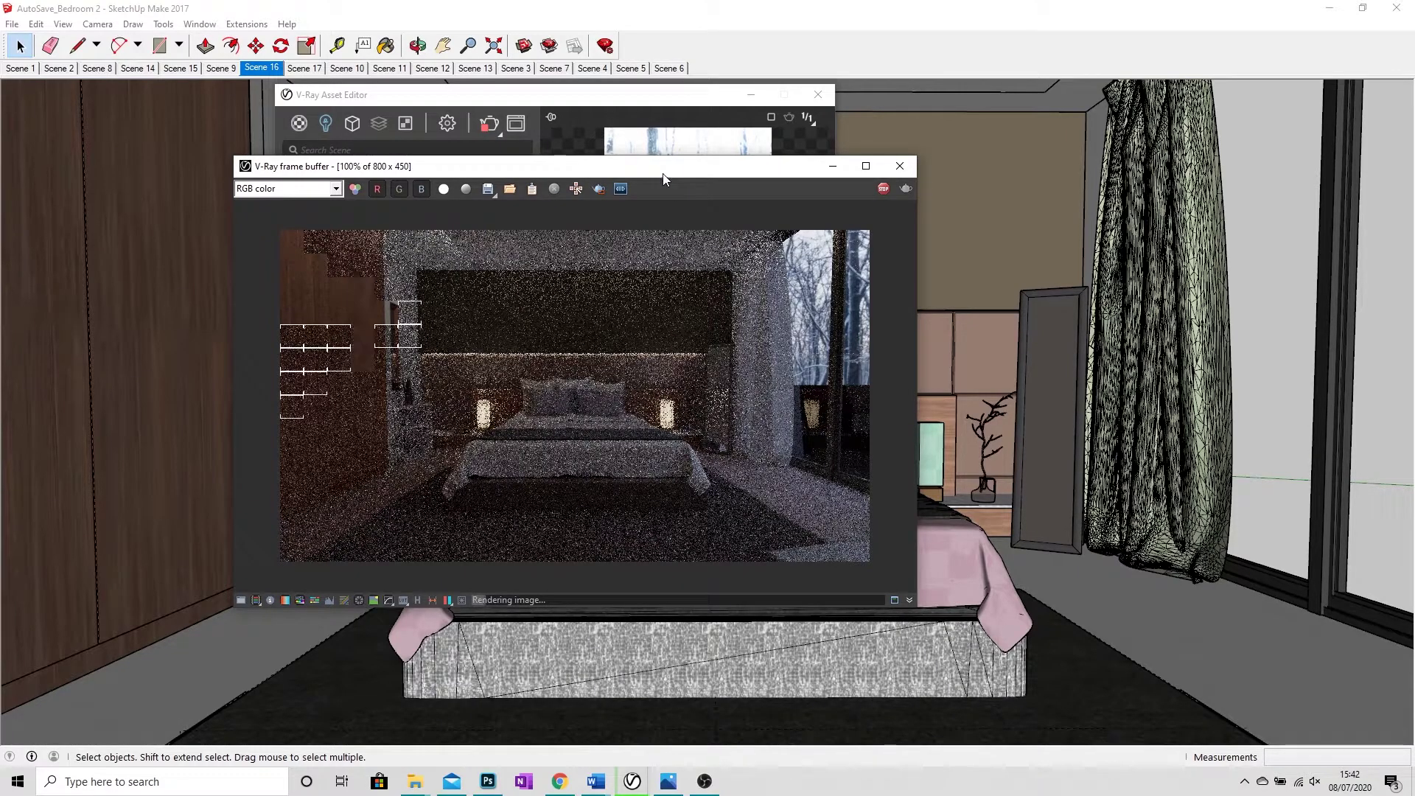
pyautogui.moveTo(662, 174); pyautogui.dragTo(642, 175)
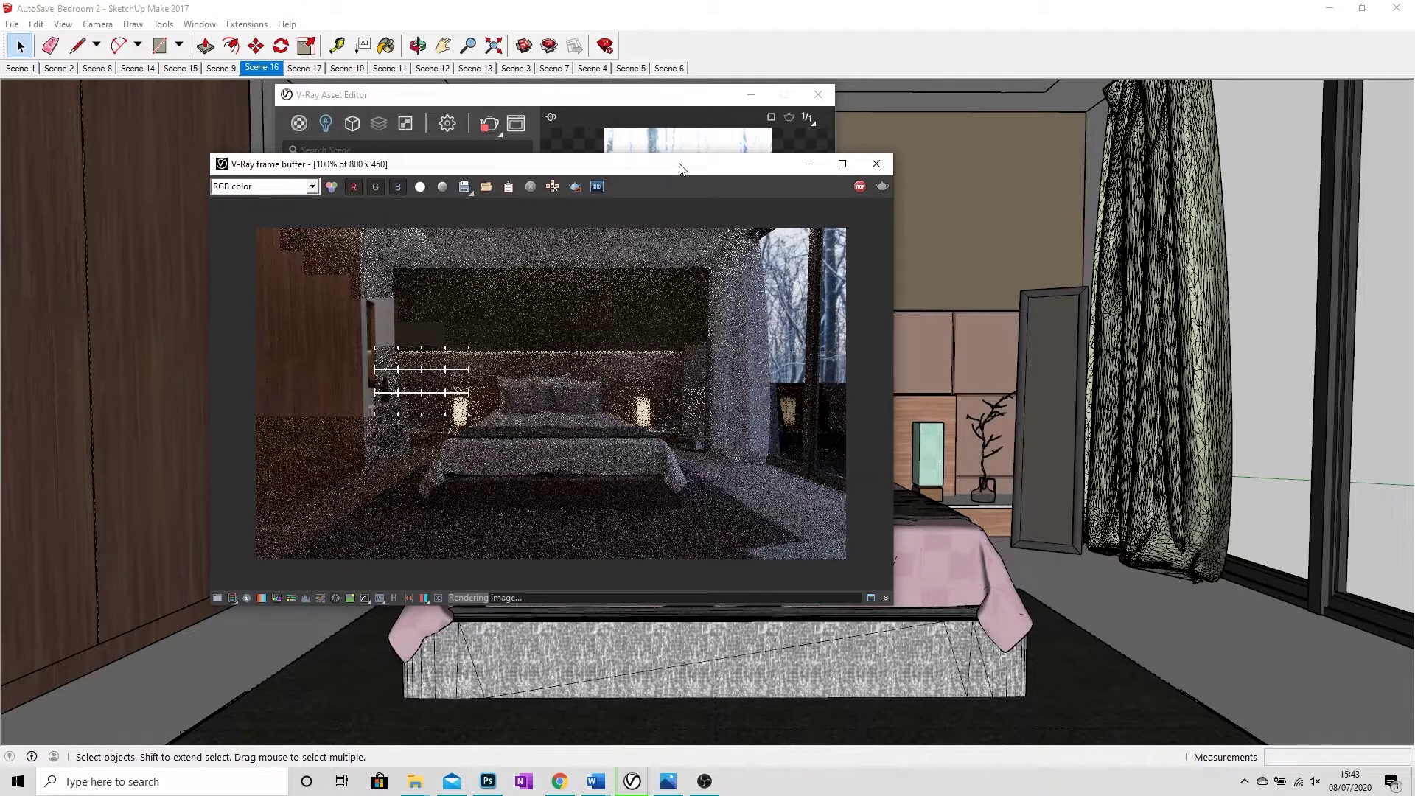
pyautogui.click(860, 187)
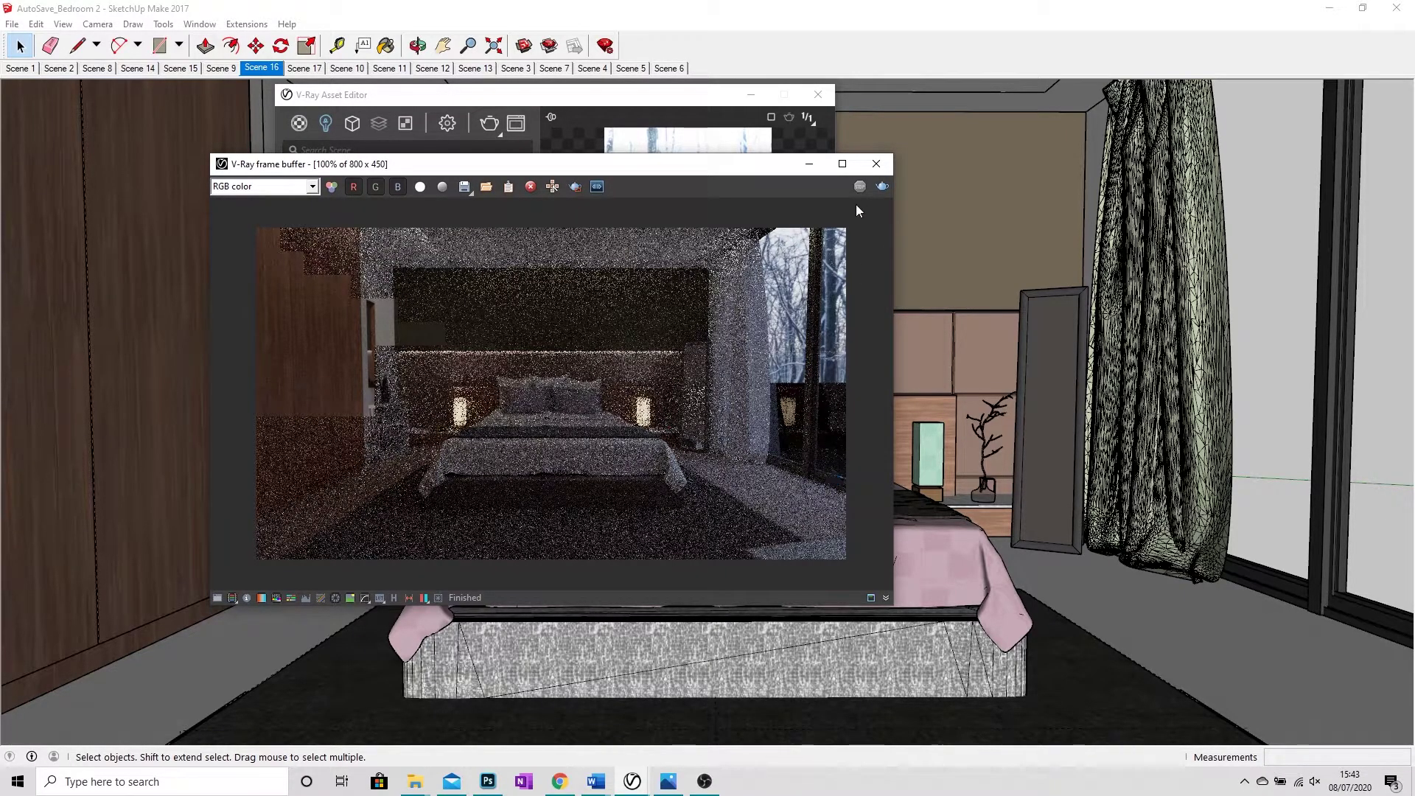
pyautogui.click(876, 164)
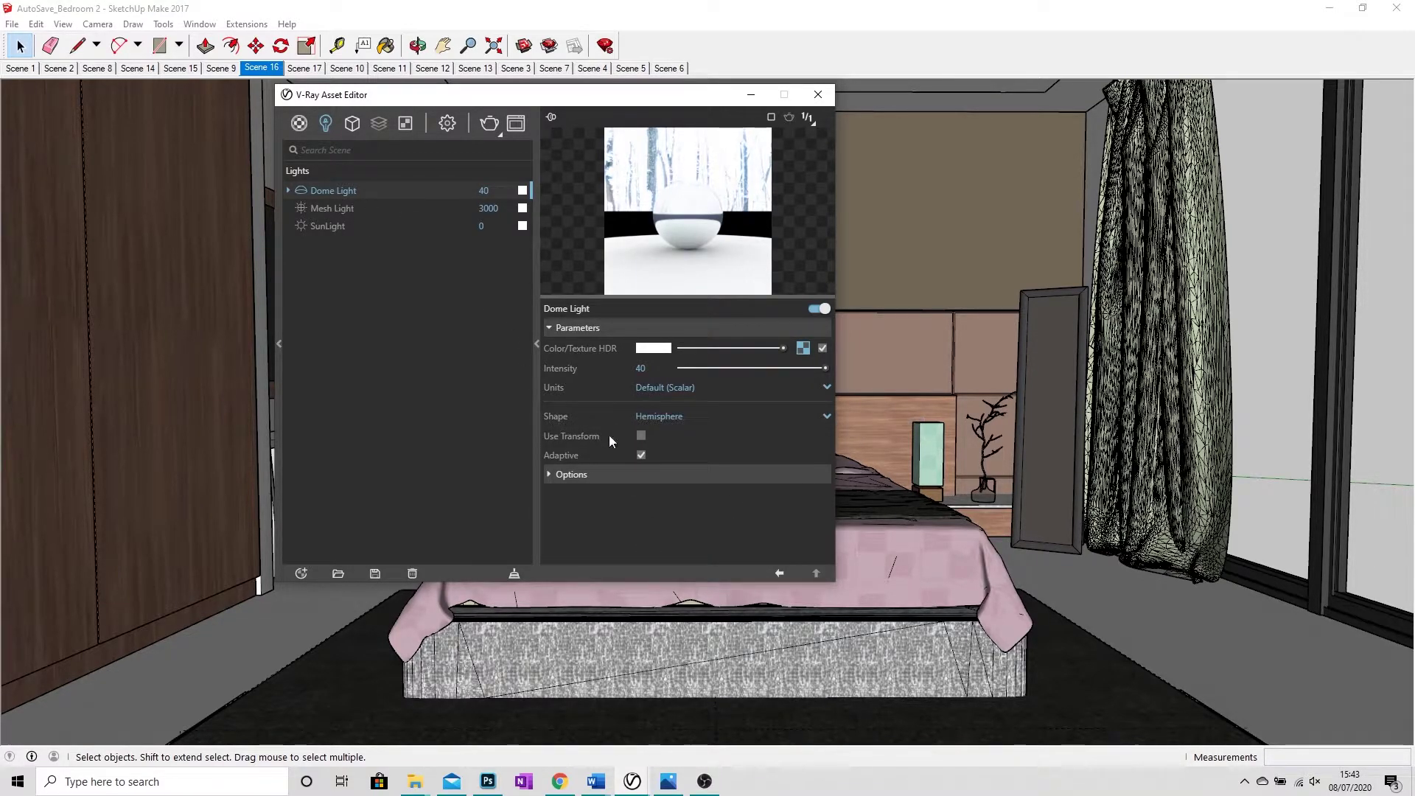
# - Set the Dome Light's shape to Sphere with Use Transform enabled, and check its additional options
pyautogui.click(671, 418)
pyautogui.click(650, 456)
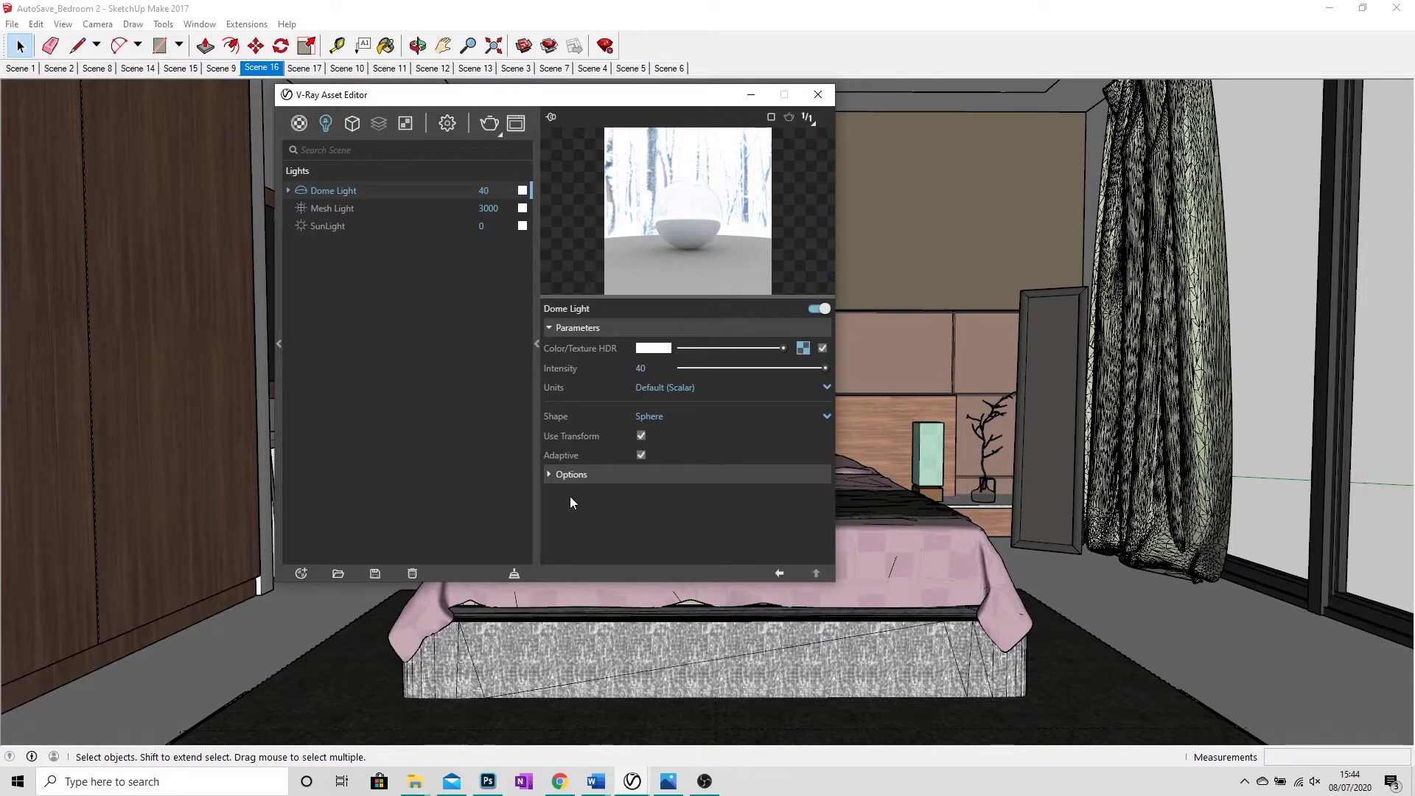
pyautogui.click(550, 475)
pyautogui.scroll(-2, 595, 471)
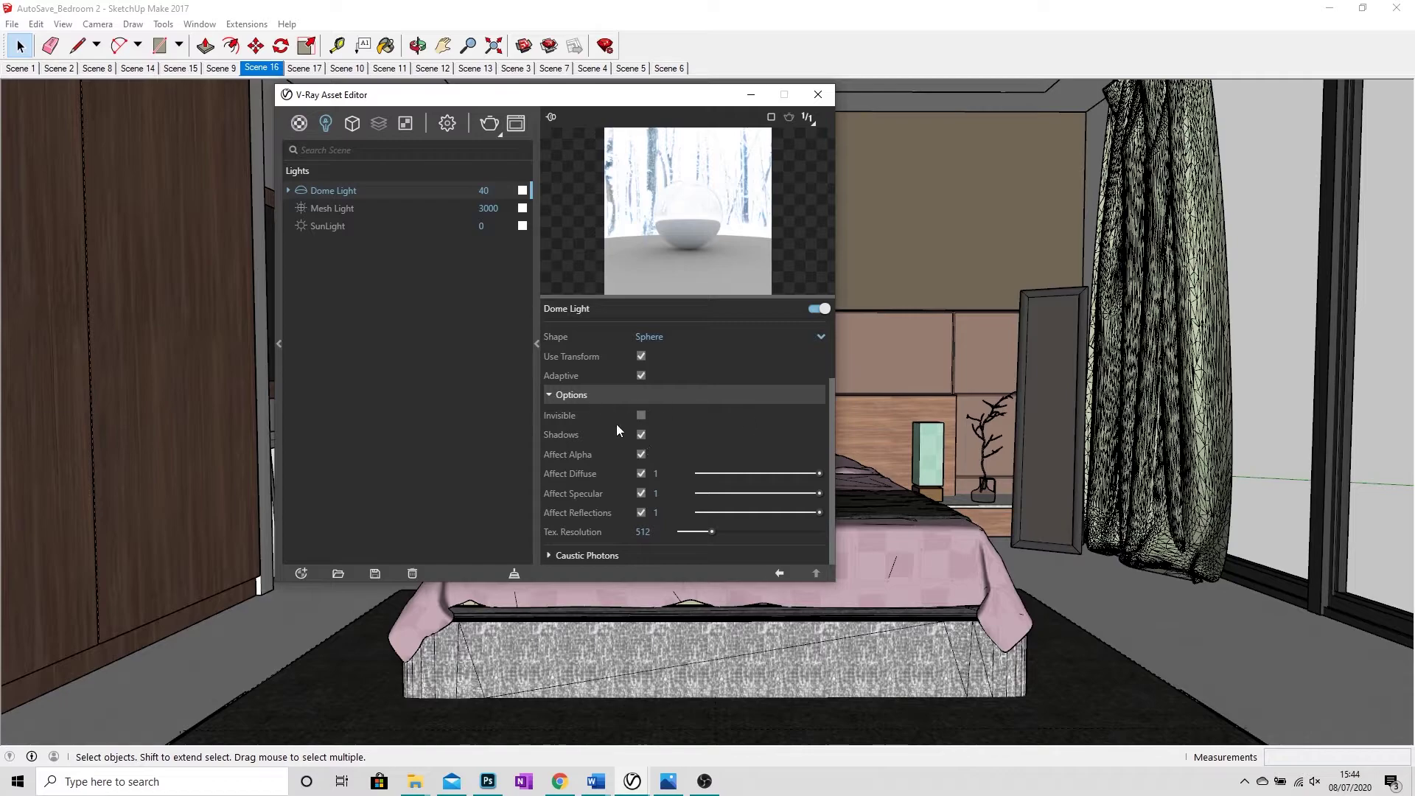
pyautogui.click(553, 395)
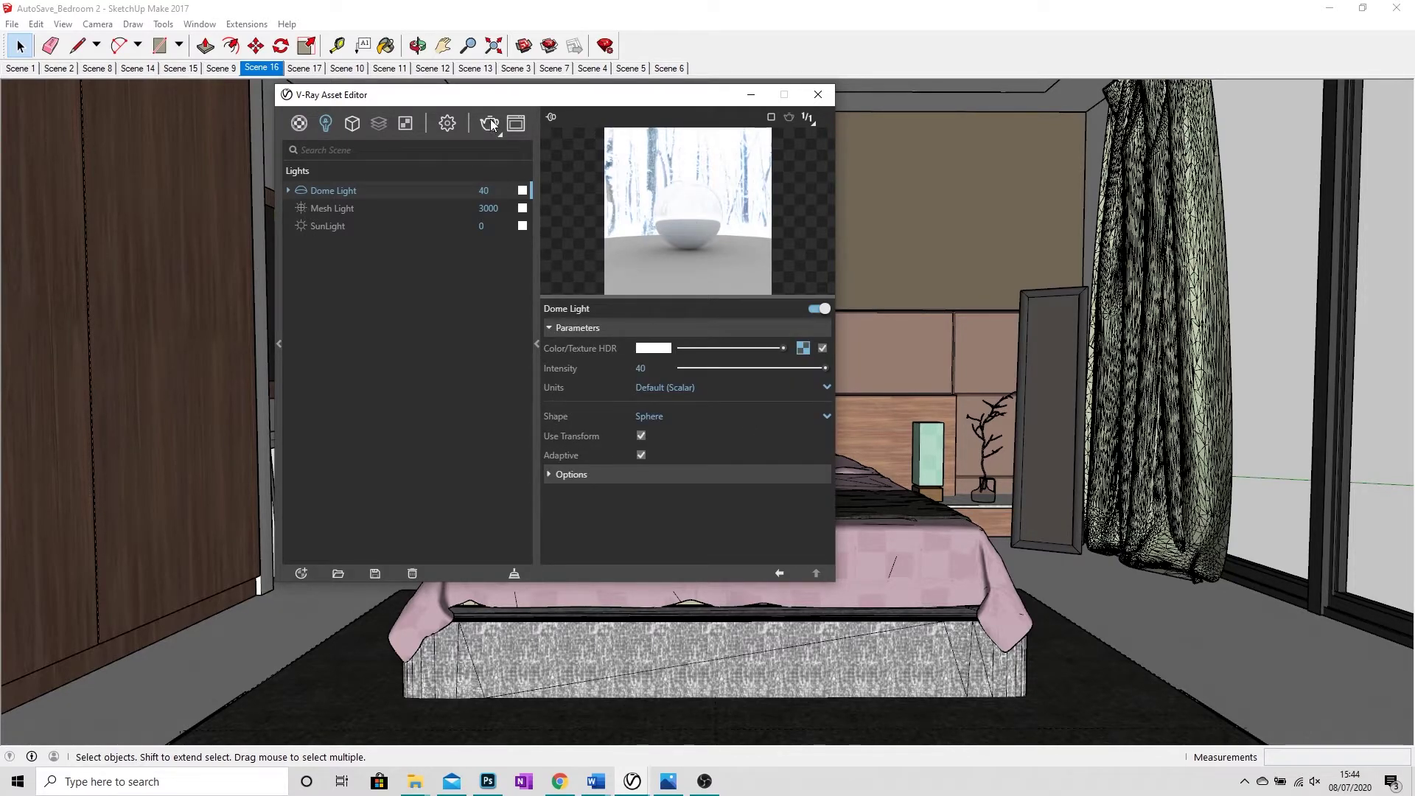
# - Render the Scene 16 bedroom view with the spherical Dome Light, keeping the whole render in sight
pyautogui.moveTo(554, 95); pyautogui.dragTo(642, 116)
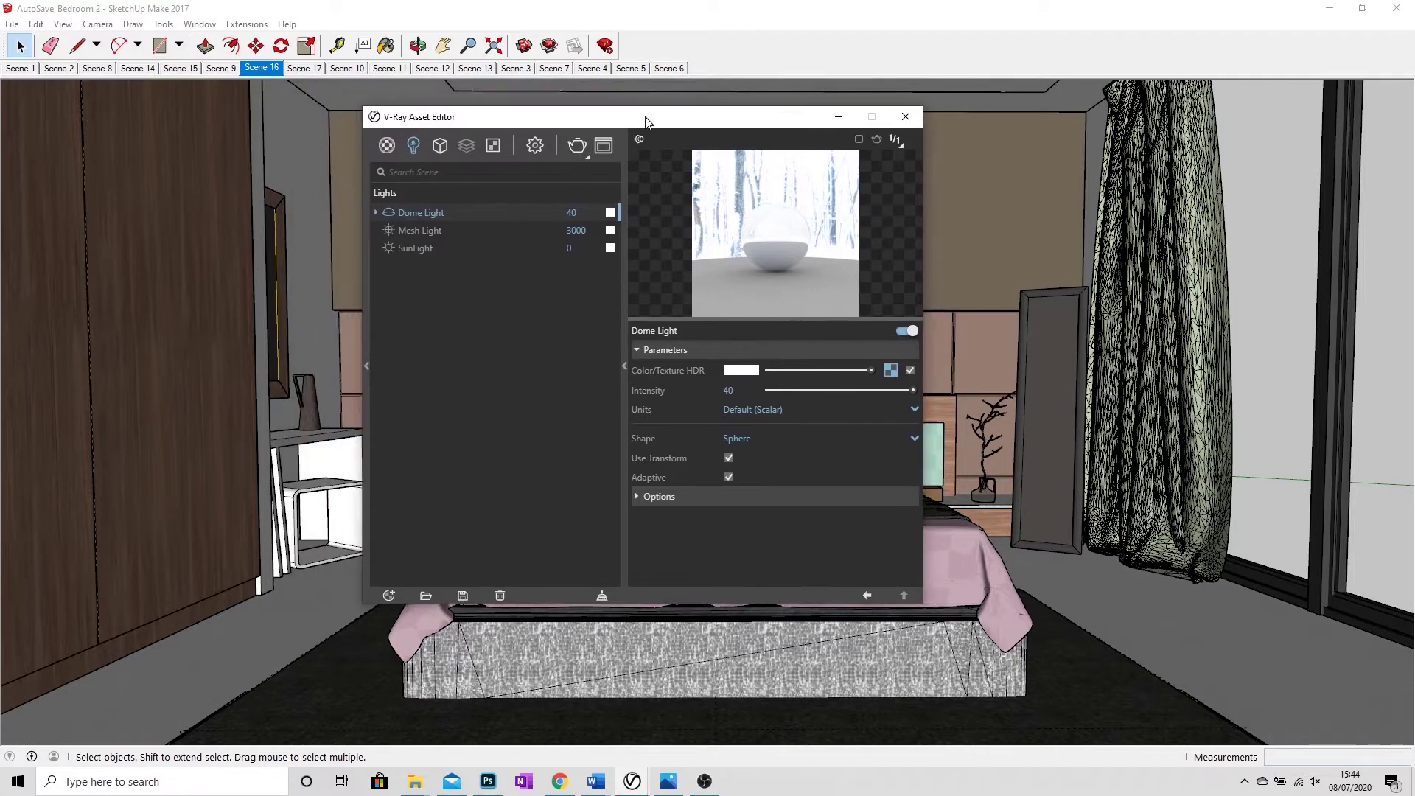
pyautogui.click(580, 144)
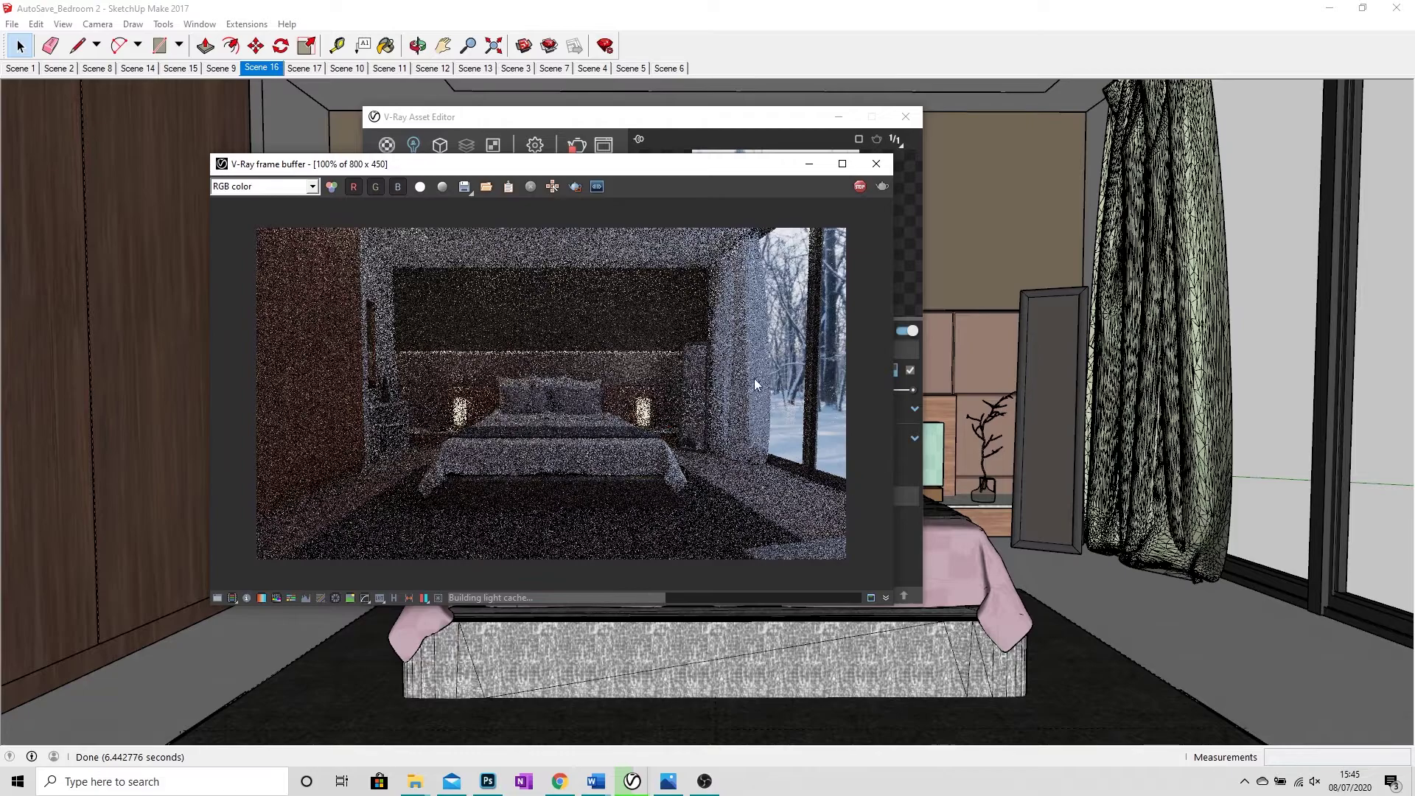
pyautogui.moveTo(693, 164); pyautogui.dragTo(646, 154)
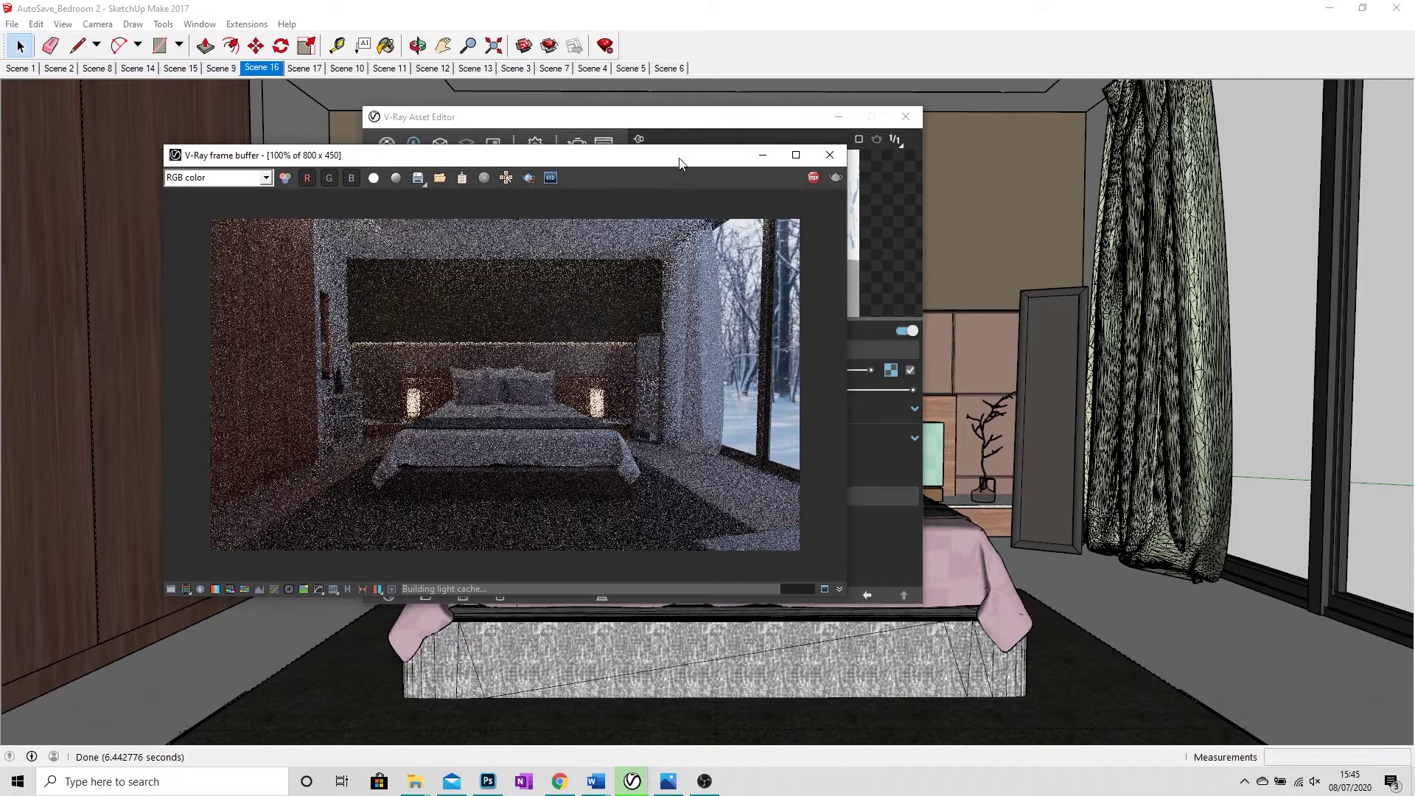
pyautogui.moveTo(680, 164)
pyautogui.mouseDown()
pyautogui.moveTo(470, 168)
pyautogui.moveTo(435, 149)
pyautogui.moveTo(691, 155)
pyautogui.mouseUp()
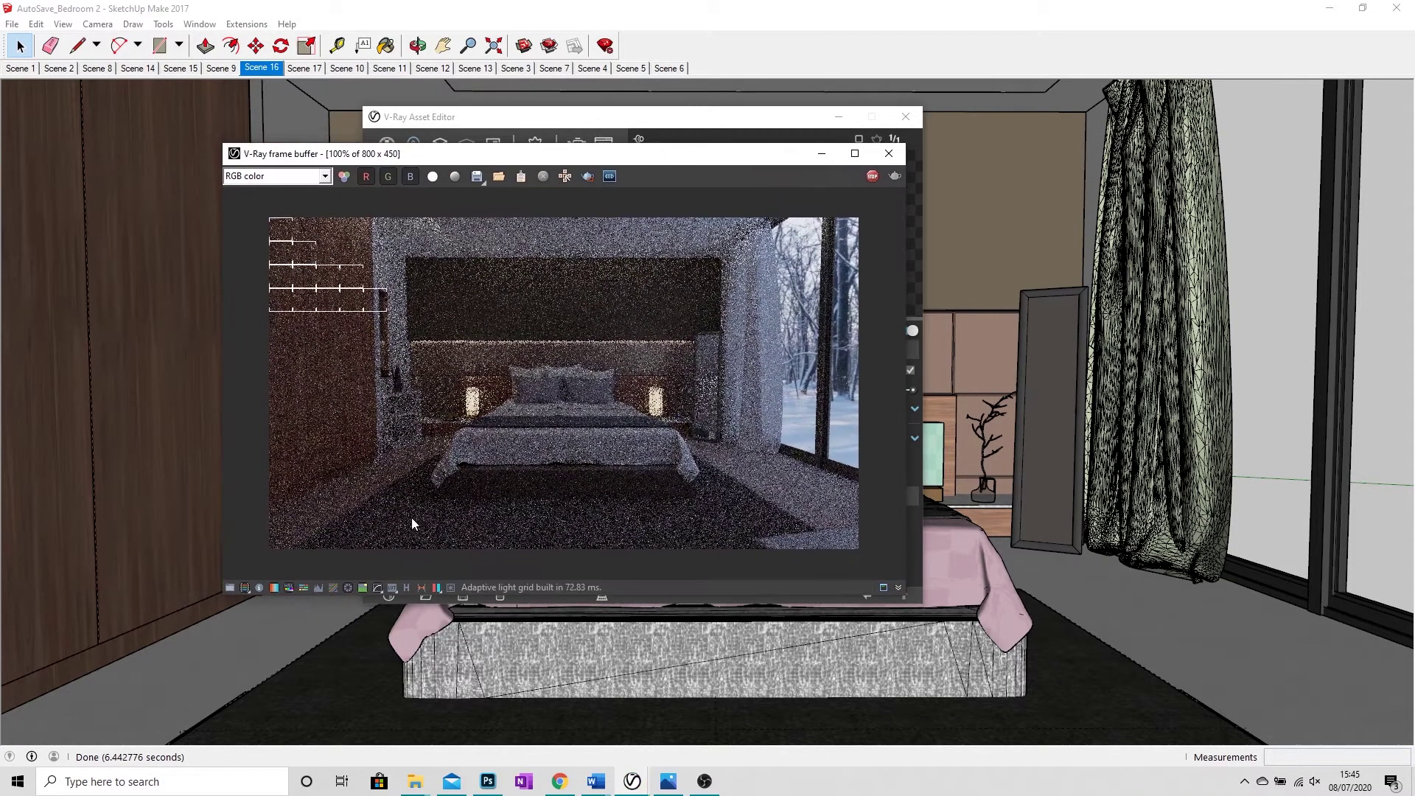
# - Show the frame buffer's color corrections beside the running render and expand the Exposure settings
pyautogui.click(231, 588)
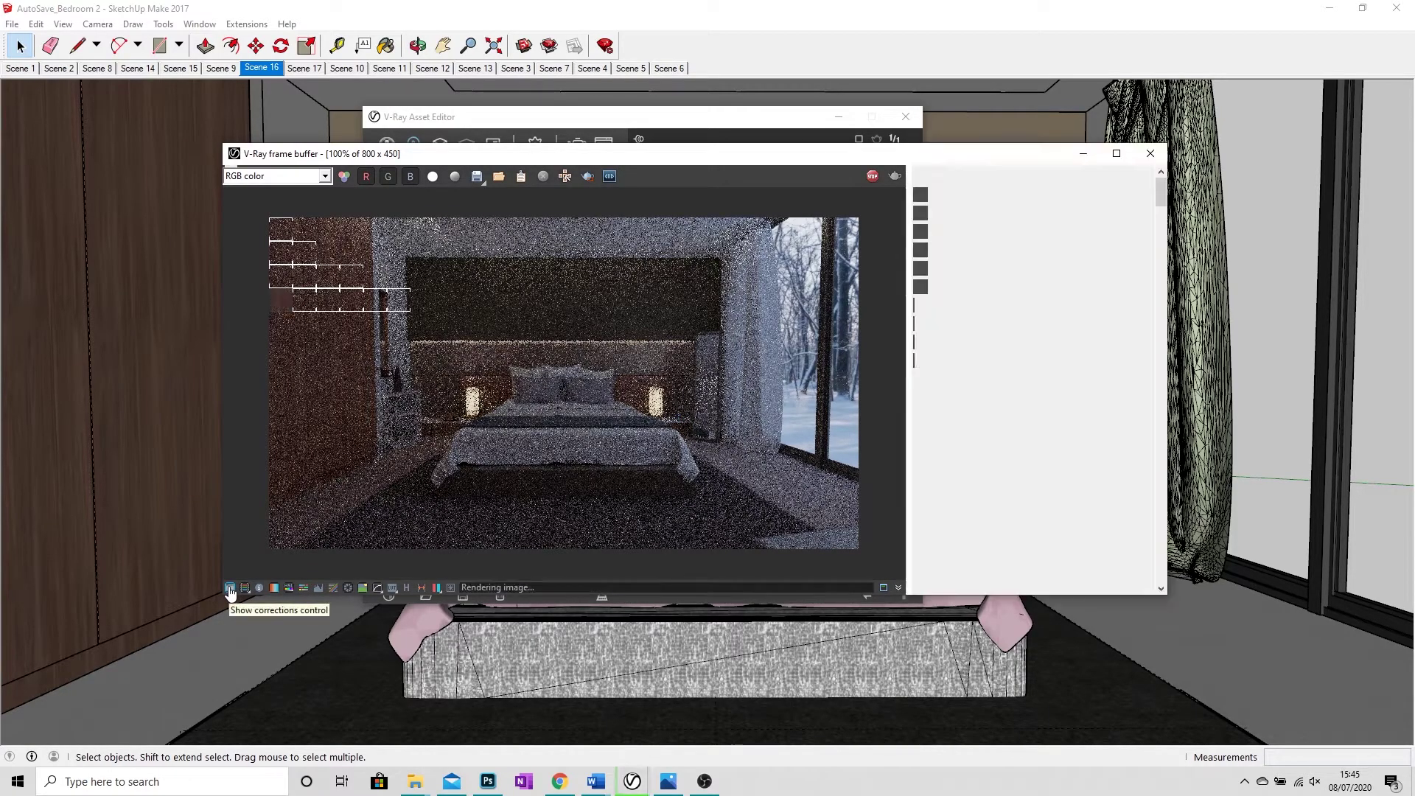
pyautogui.moveTo(966, 158); pyautogui.dragTo(855, 187)
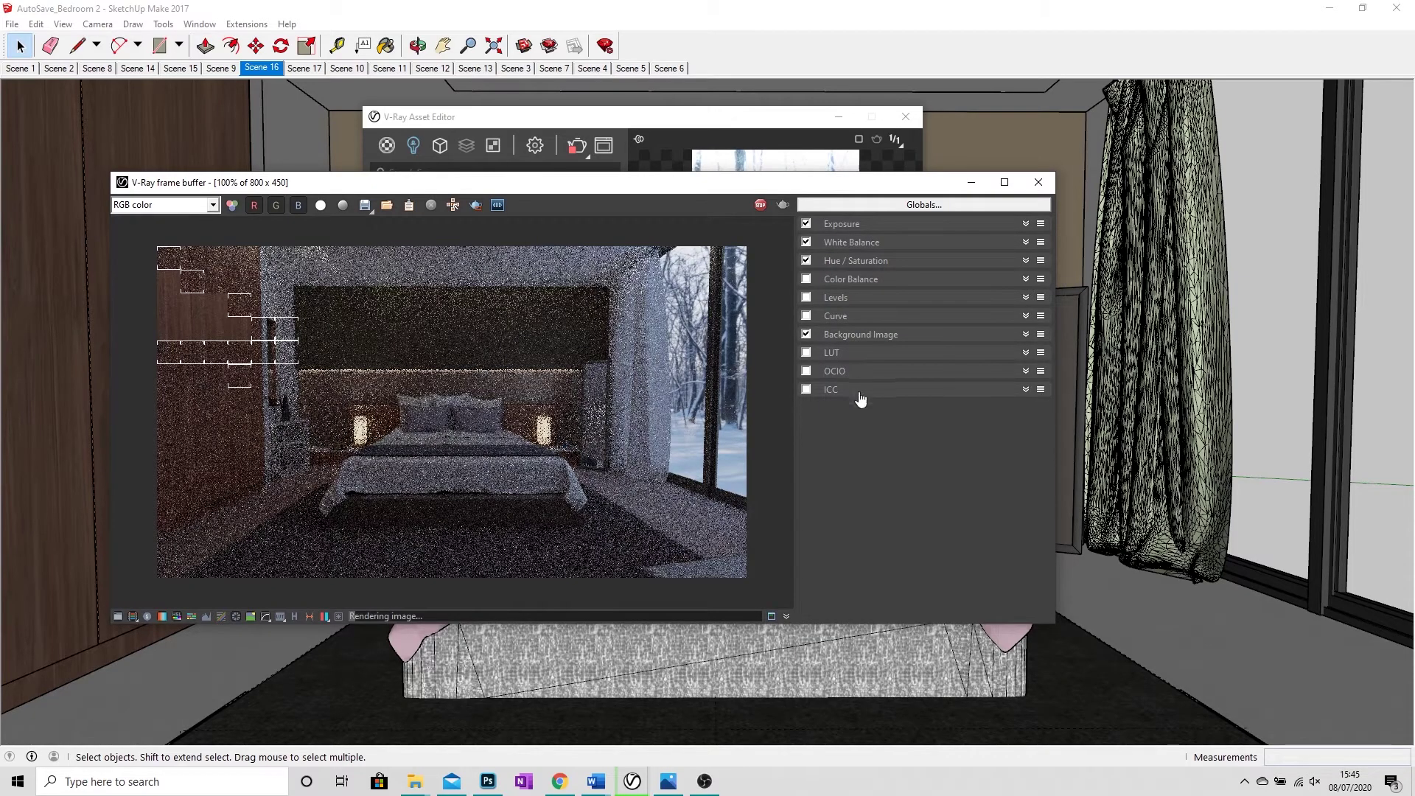
pyautogui.click(845, 225)
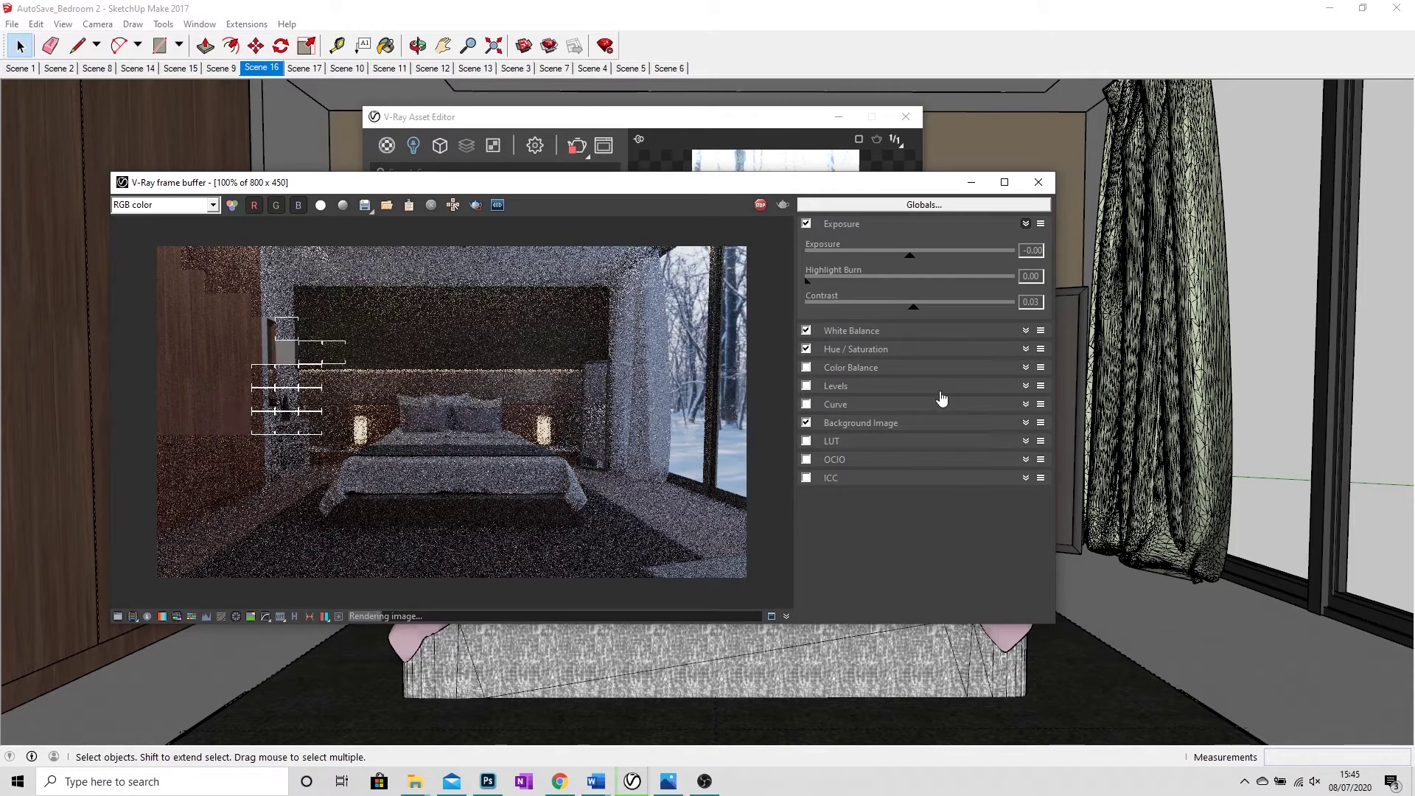
pyautogui.moveTo(781, 190); pyautogui.dragTo(914, 176)
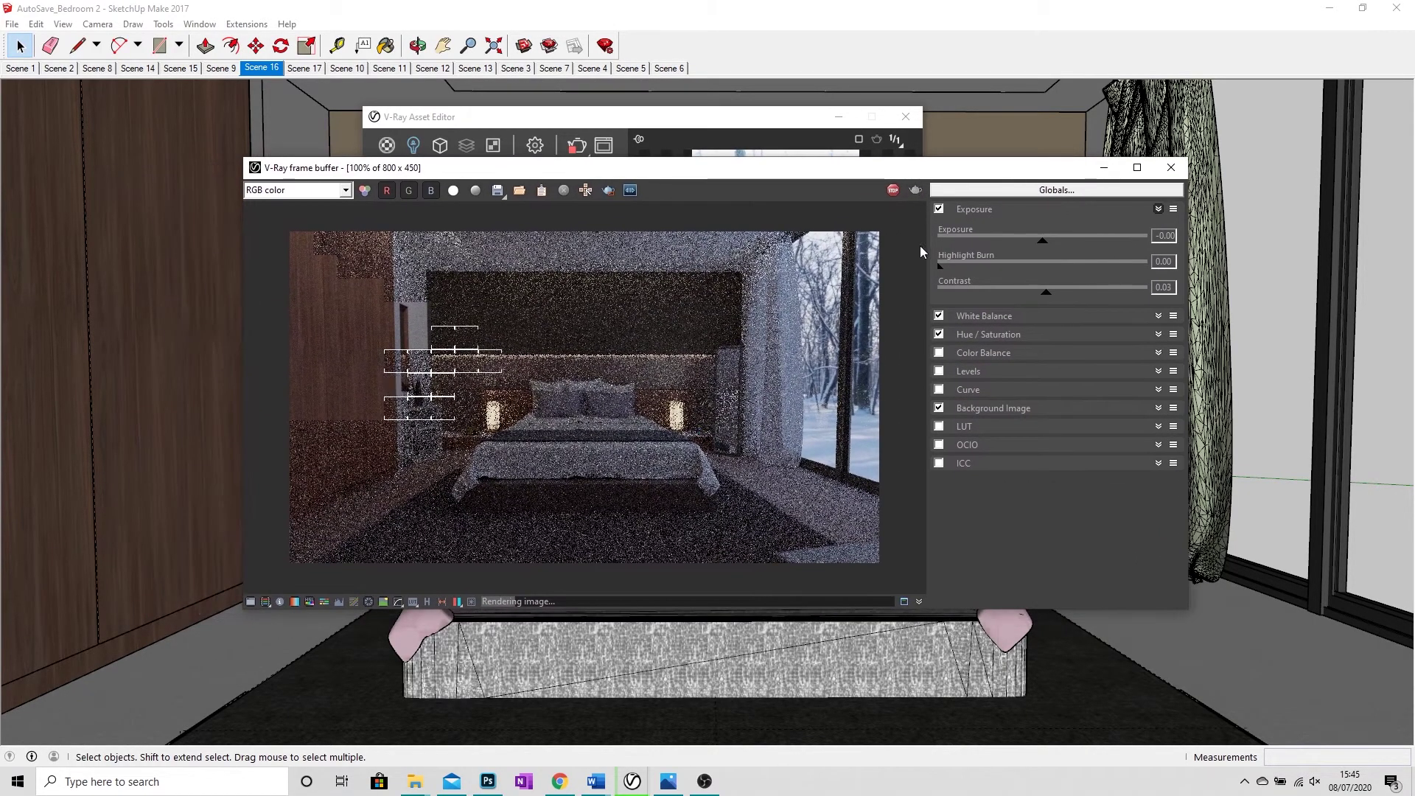